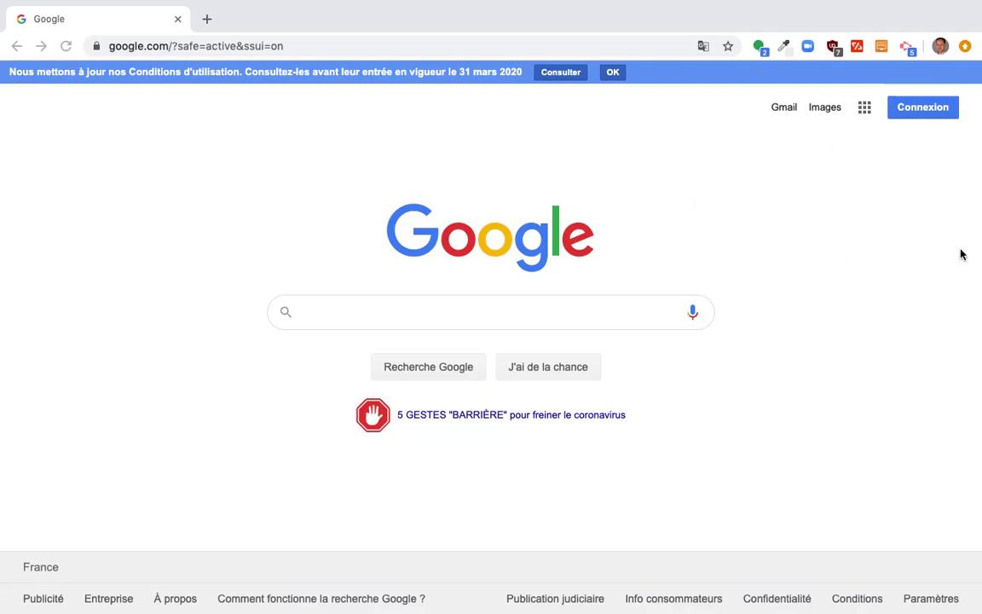
Sign in with the student's school account through Add another account, entering e-mail and password.
{"action": "left_click", "coordinate": [918, 111]}
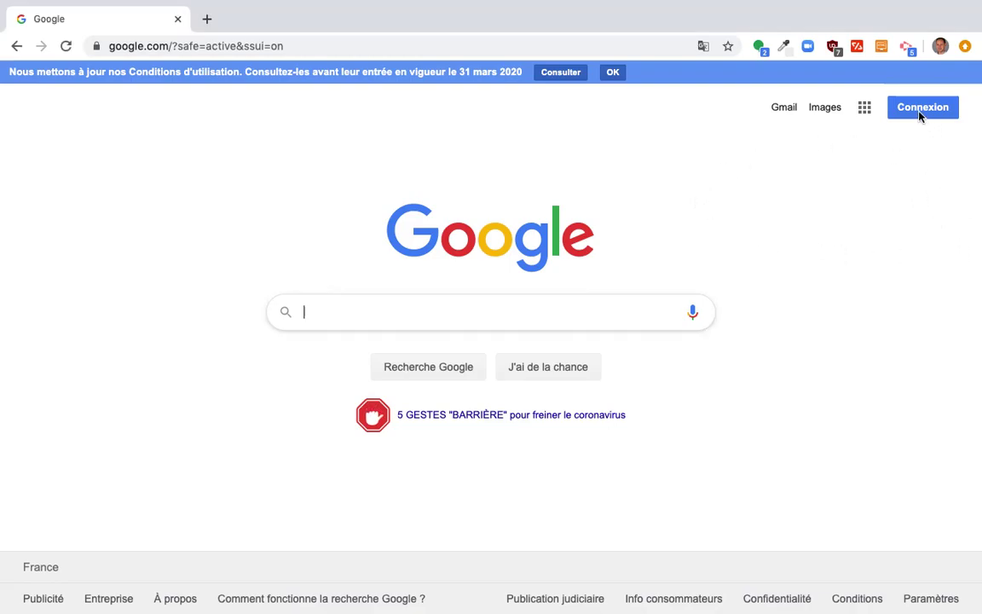
{"action": "left_click", "coordinate": [919, 115]}
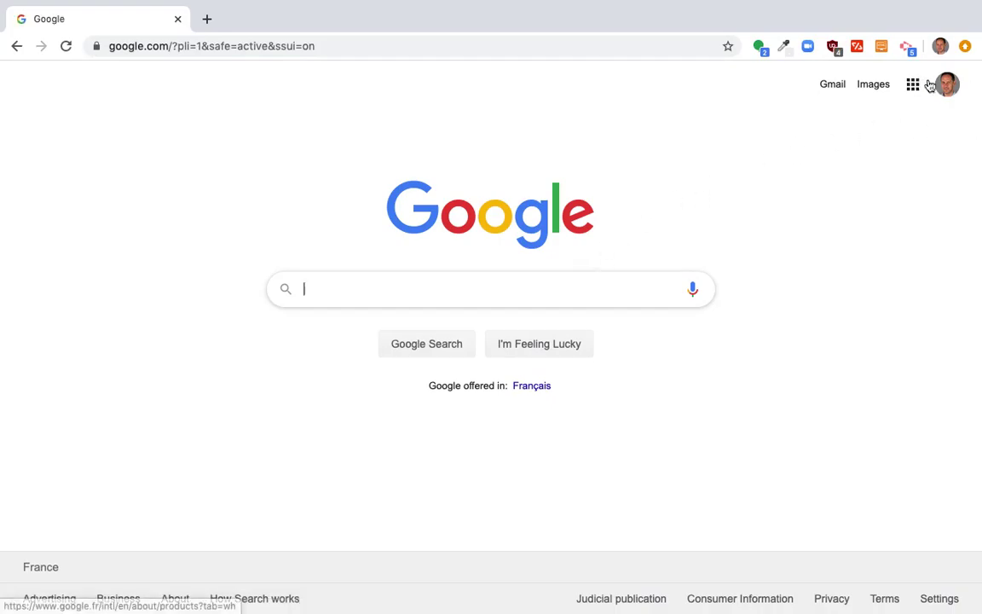
{"action": "left_click", "coordinate": [941, 84]}
{"action": "scroll", "coordinate": [854, 416], "scroll_direction": "down", "scroll_amount": 4}
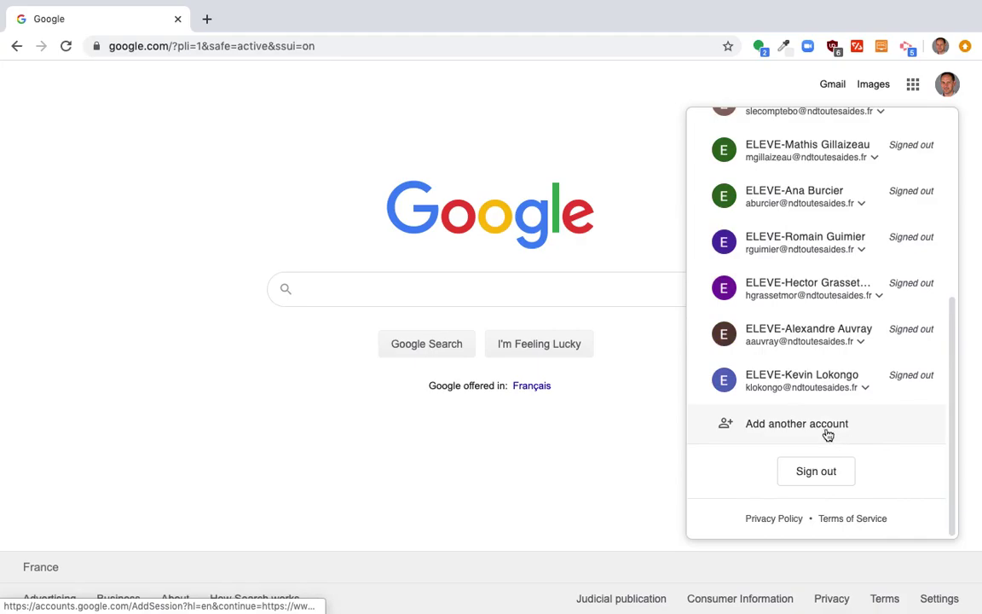
{"action": "left_click", "coordinate": [812, 430]}
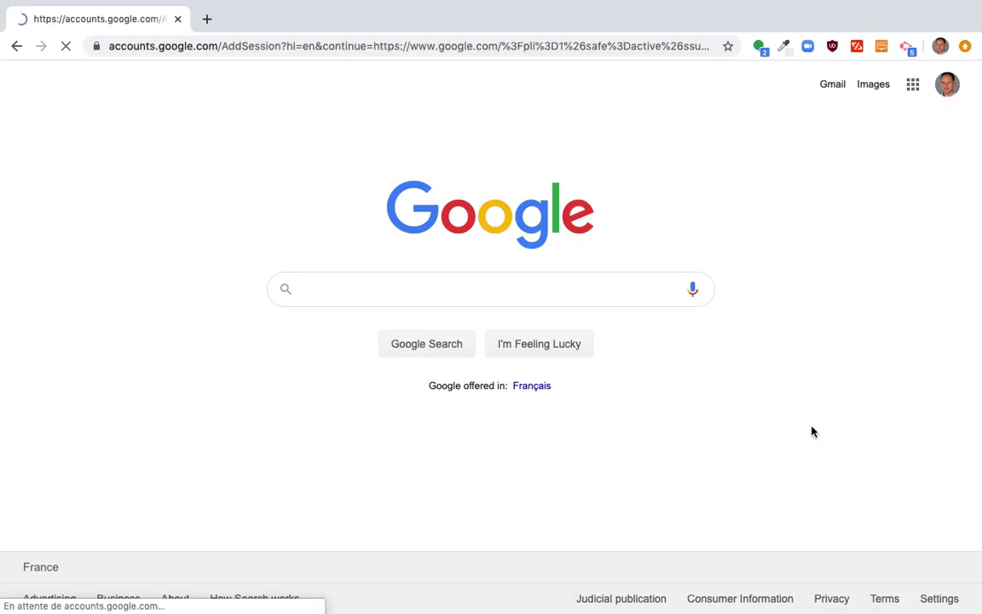
{"action": "scroll", "coordinate": [613, 335], "scroll_direction": "down", "scroll_amount": 3}
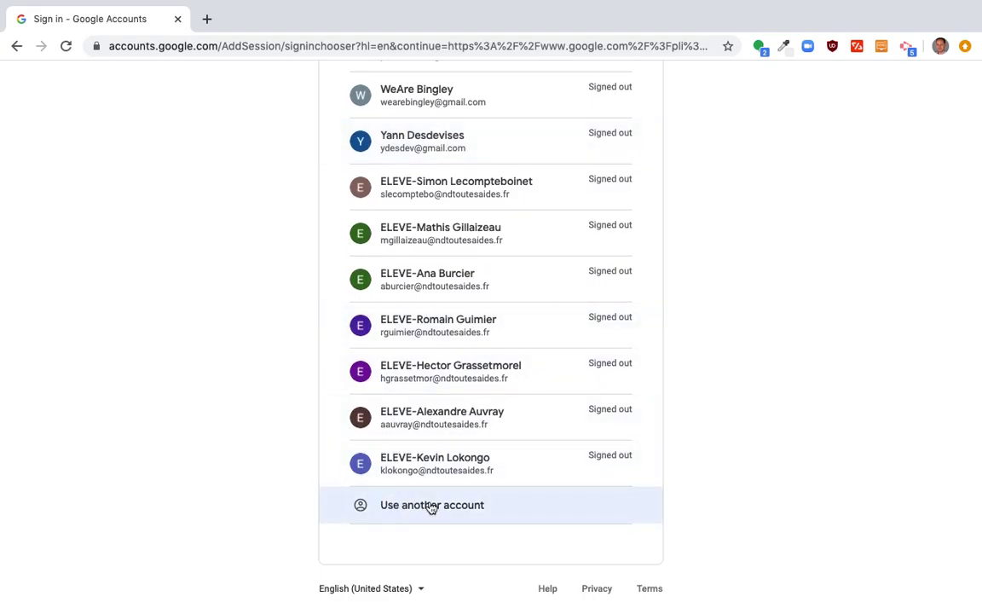
{"action": "left_click", "coordinate": [431, 507]}
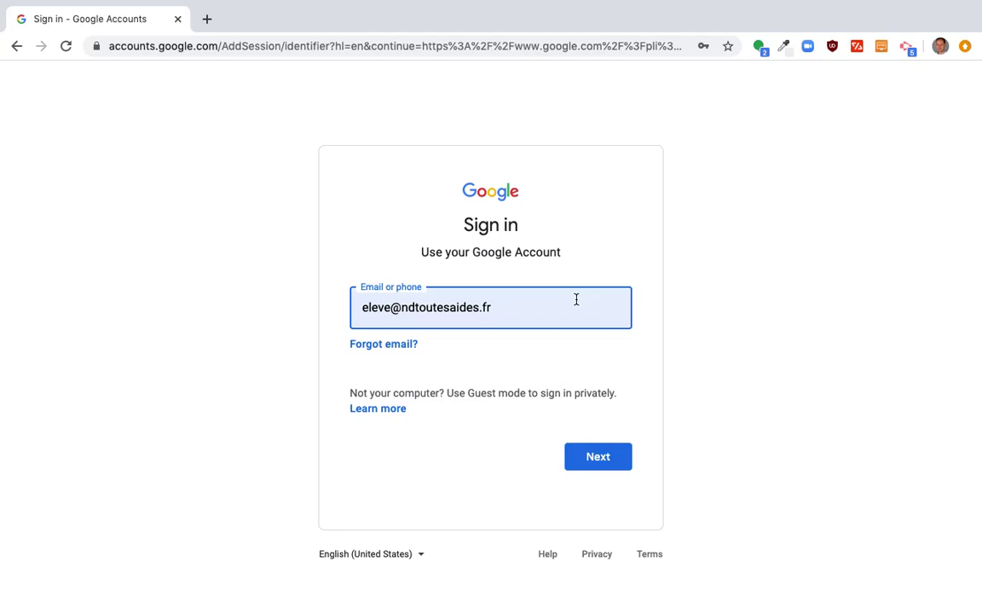
{"action": "left_click", "coordinate": [608, 469]}
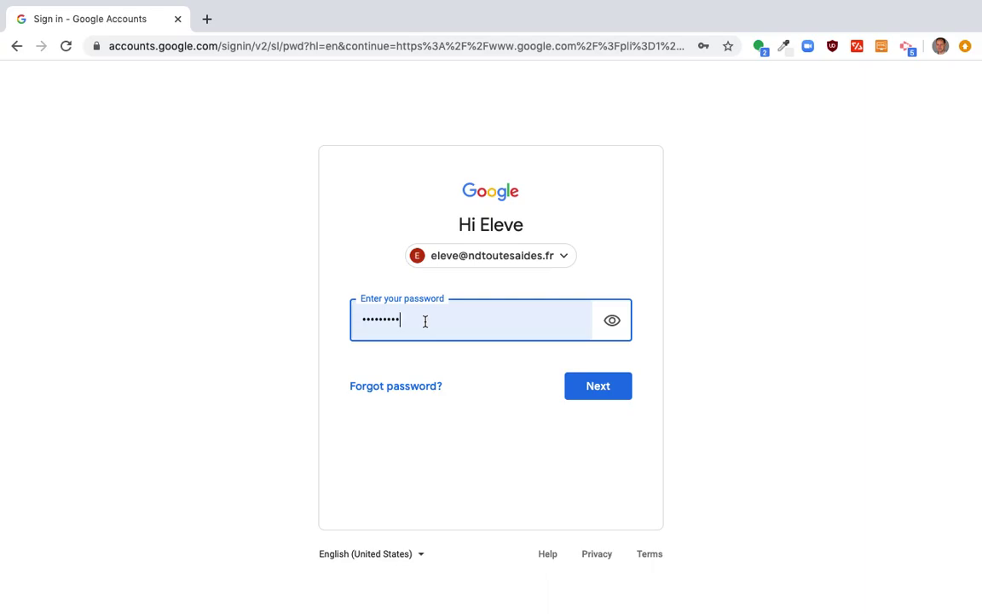
{"action": "left_click", "coordinate": [588, 386]}
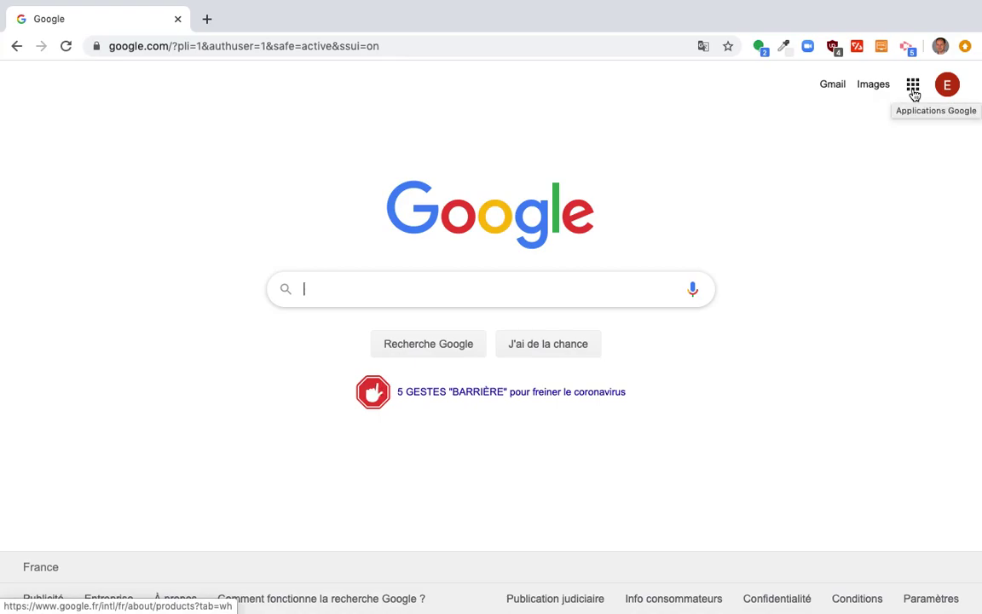
Browse the Google apps grid and launch Google Drive.
{"action": "left_click", "coordinate": [913, 86]}
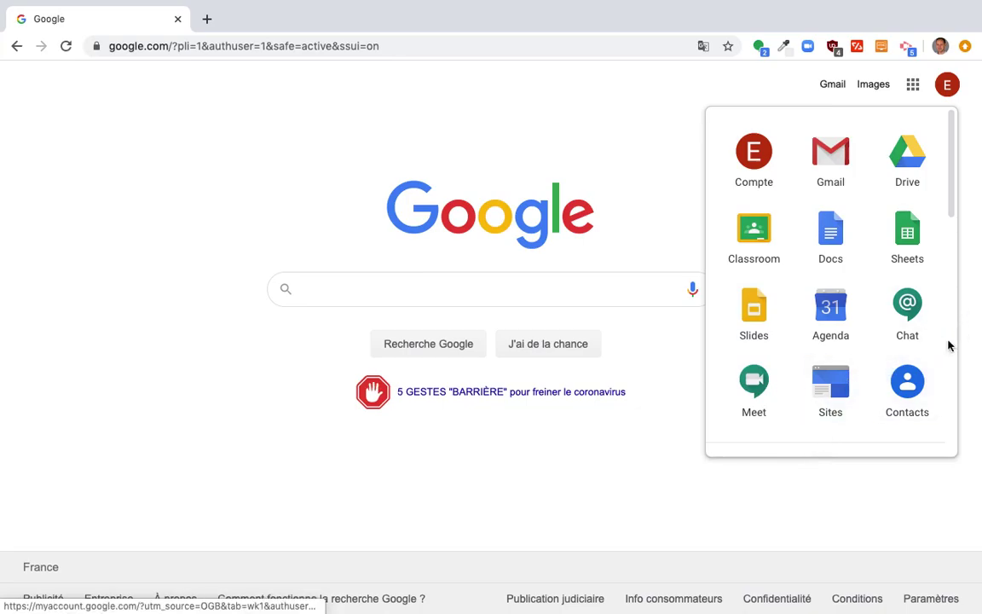
{"action": "scroll", "coordinate": [878, 294], "scroll_direction": "down", "scroll_amount": 7}
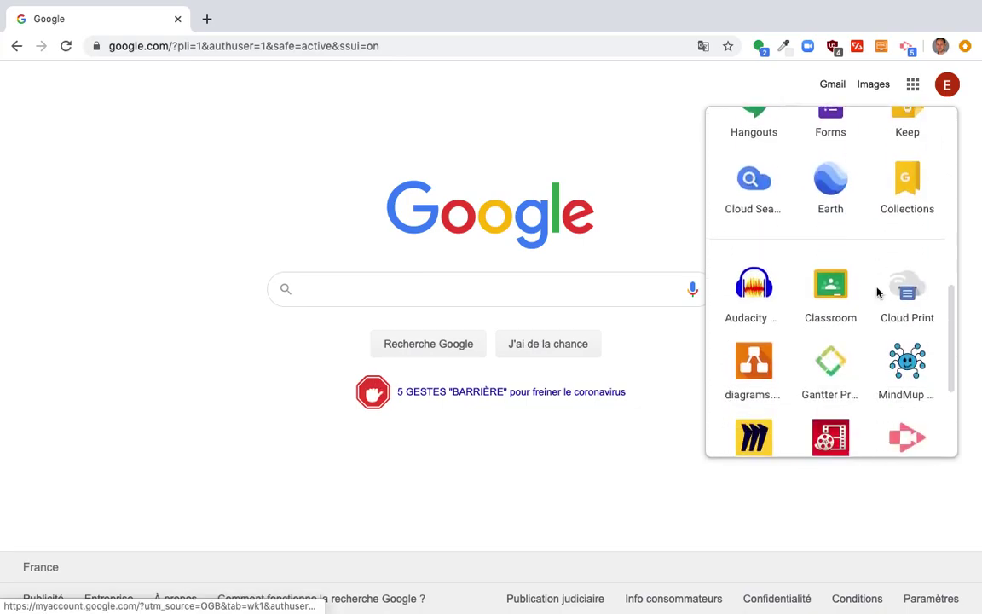
{"action": "scroll", "coordinate": [878, 294], "scroll_direction": "up", "scroll_amount": 6}
{"action": "scroll", "coordinate": [878, 294], "scroll_direction": "down", "scroll_amount": 1}
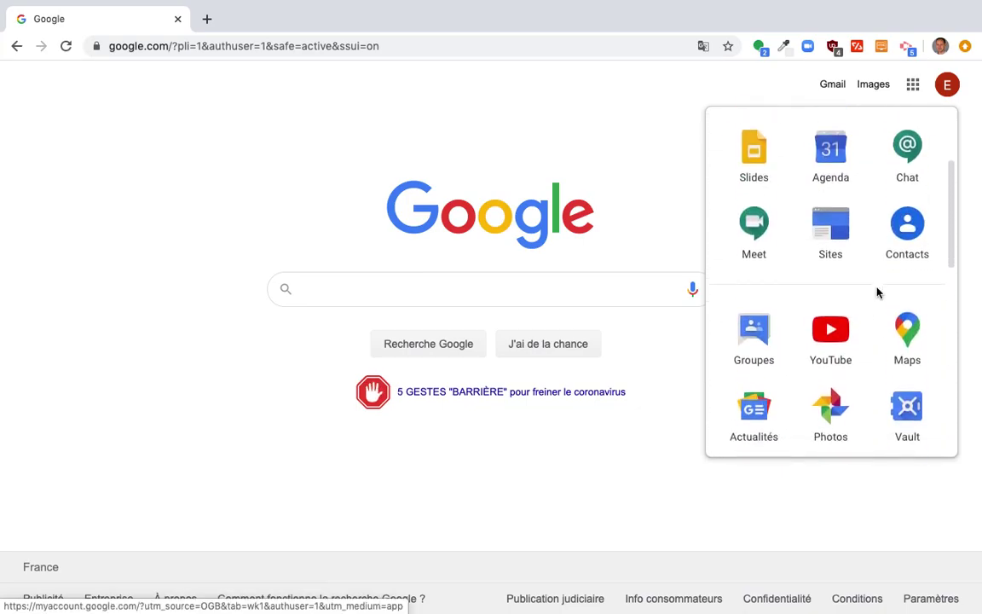
{"action": "scroll", "coordinate": [878, 293], "scroll_direction": "down", "scroll_amount": 4}
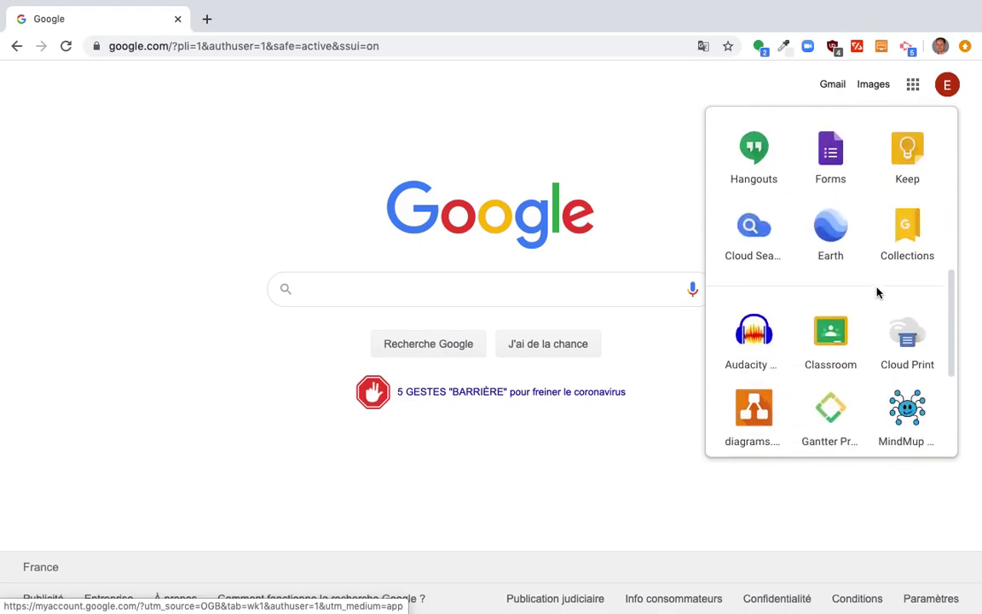
{"action": "scroll", "coordinate": [878, 292], "scroll_direction": "down", "scroll_amount": 3}
{"action": "scroll", "coordinate": [877, 290], "scroll_direction": "up", "scroll_amount": 8}
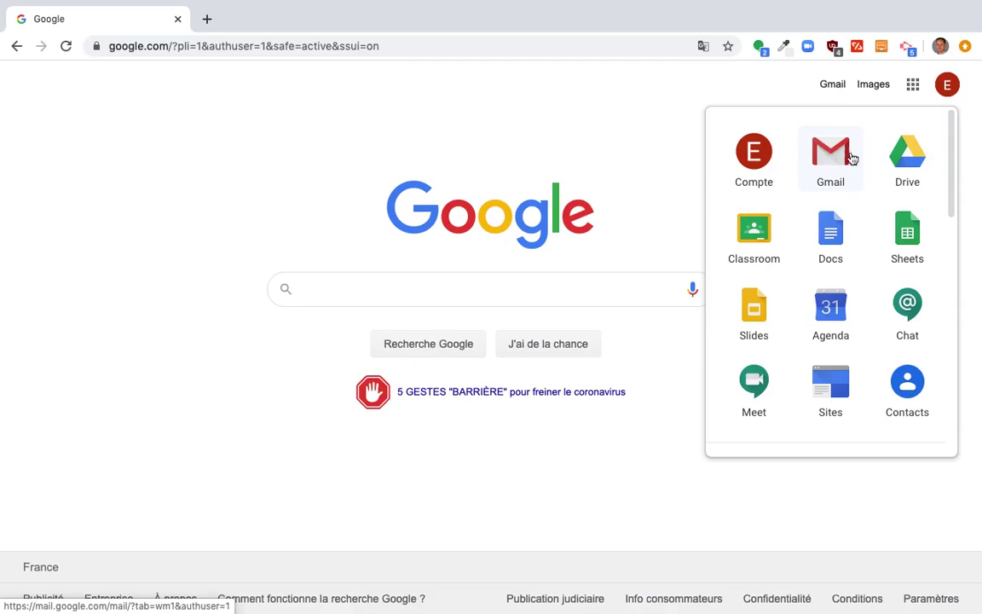
{"action": "left_click", "coordinate": [907, 157]}
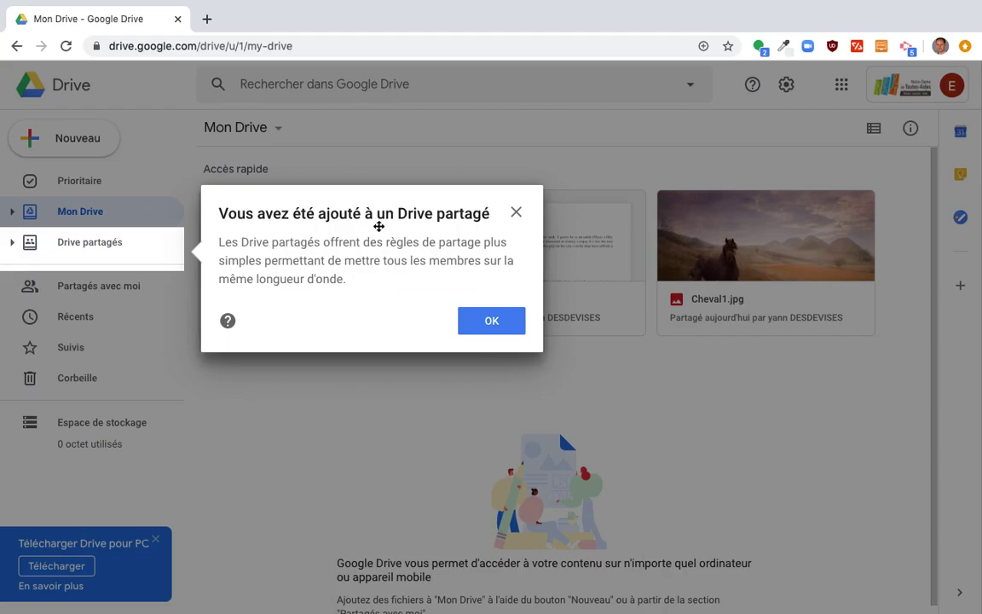
Dismiss the shared-drive notice, glance at Drive partagés, then show Partagés avec moi.
{"action": "left_click", "coordinate": [497, 325]}
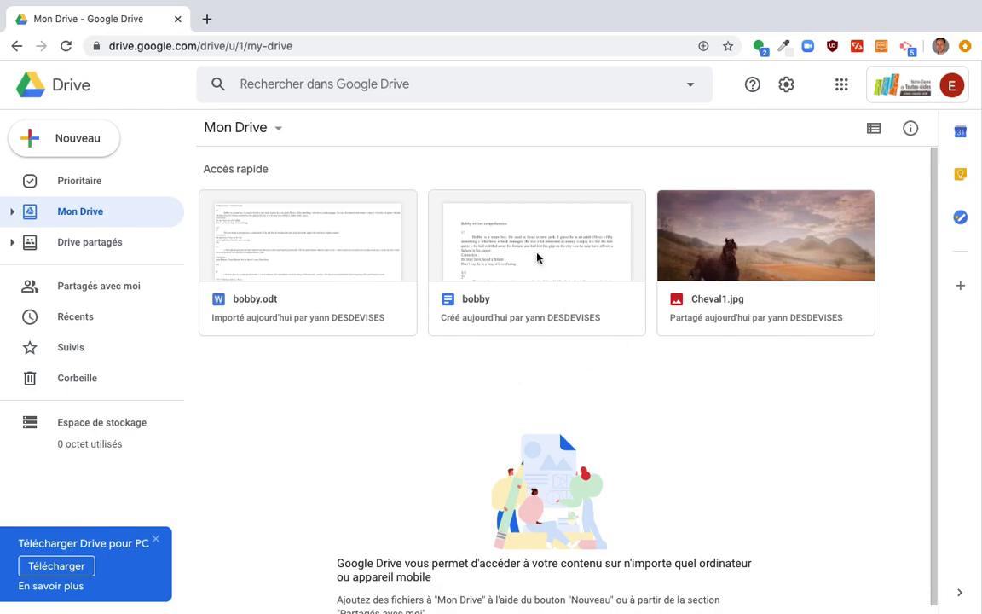
{"action": "scroll", "coordinate": [568, 491], "scroll_direction": "down", "scroll_amount": 1}
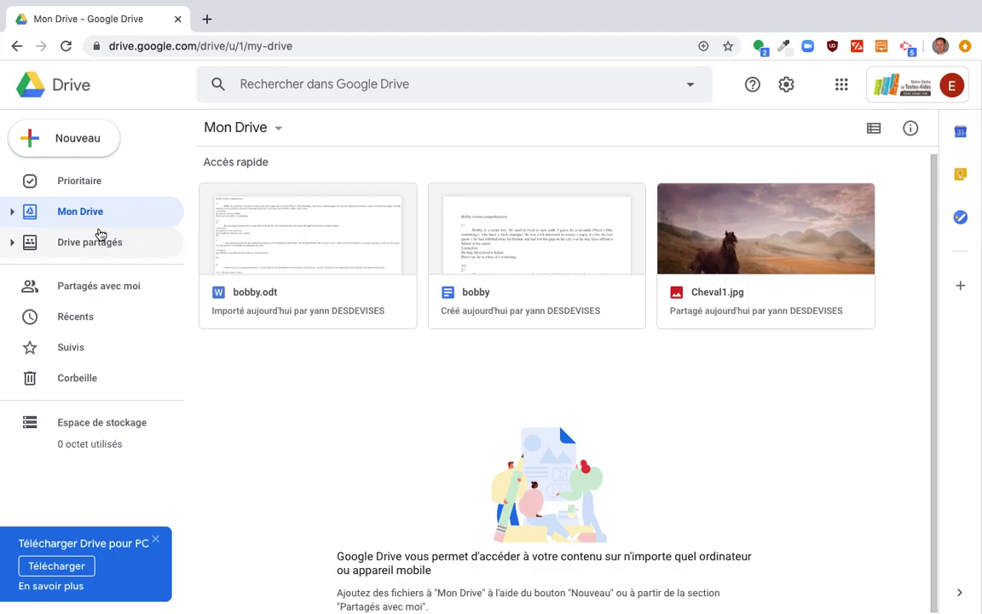
{"action": "left_click", "coordinate": [83, 247]}
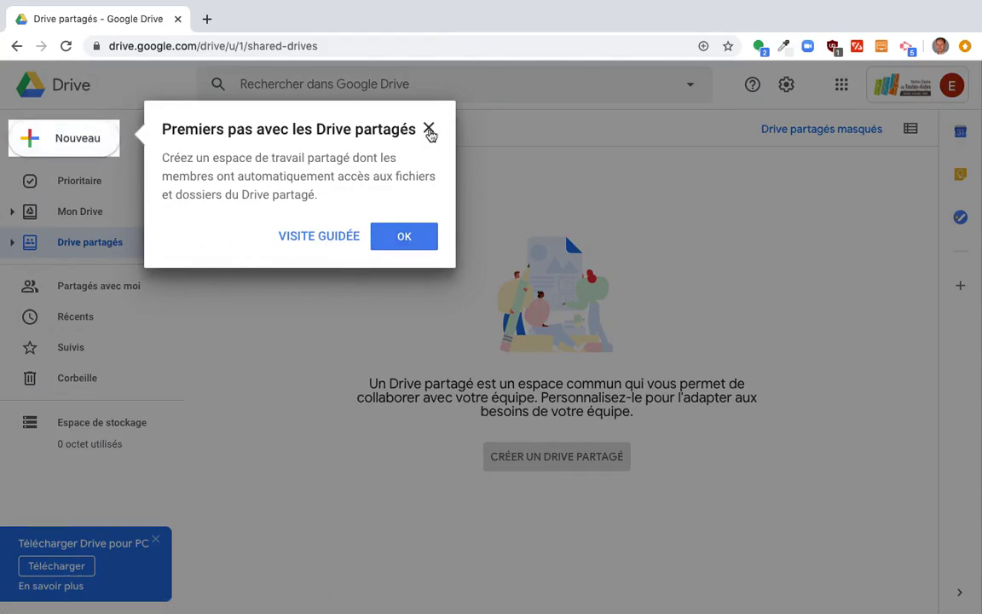
{"action": "left_click", "coordinate": [428, 128]}
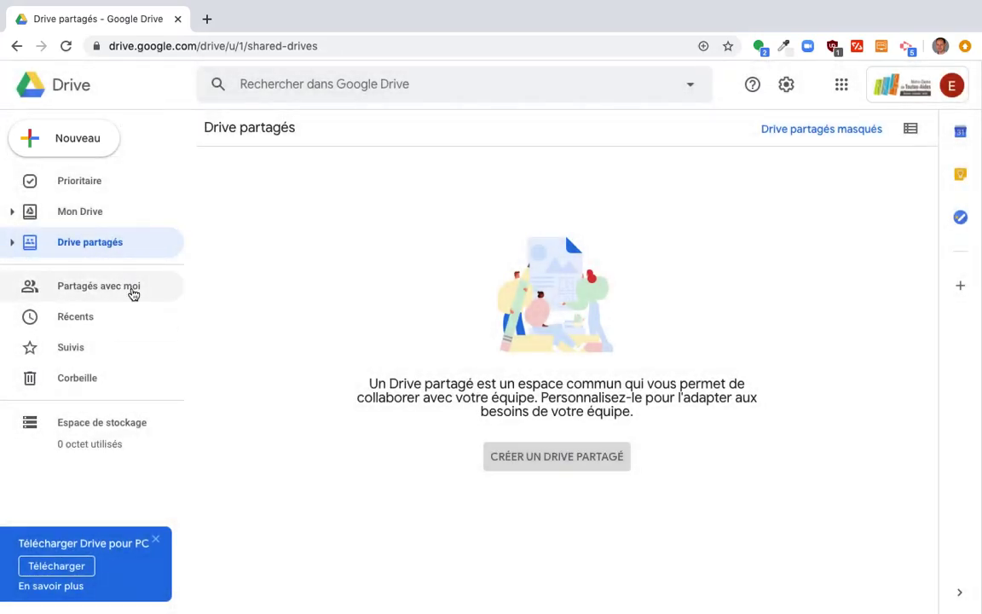
{"action": "left_click", "coordinate": [132, 291]}
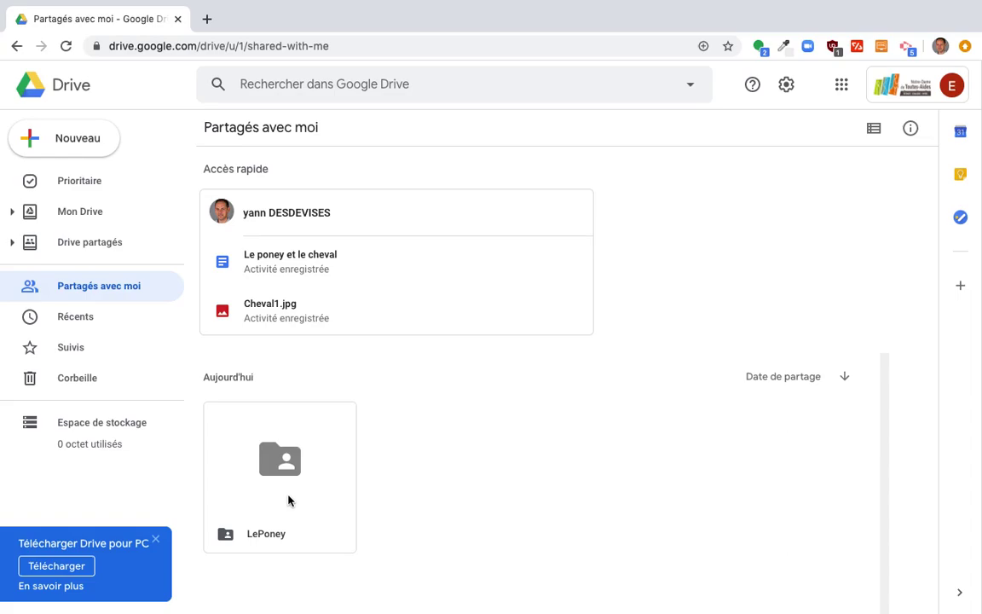
Open the shared LePoney folder and add it to Mon Drive from its breadcrumb menu.
{"action": "double_click", "coordinate": [288, 500]}
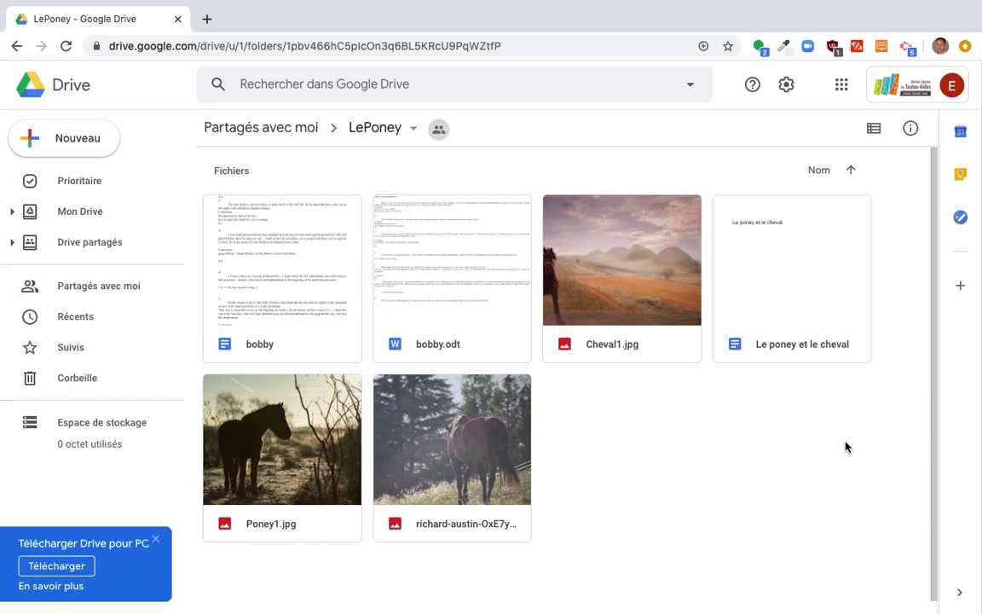
{"action": "double_click", "coordinate": [772, 248]}
{"action": "left_click", "coordinate": [414, 132]}
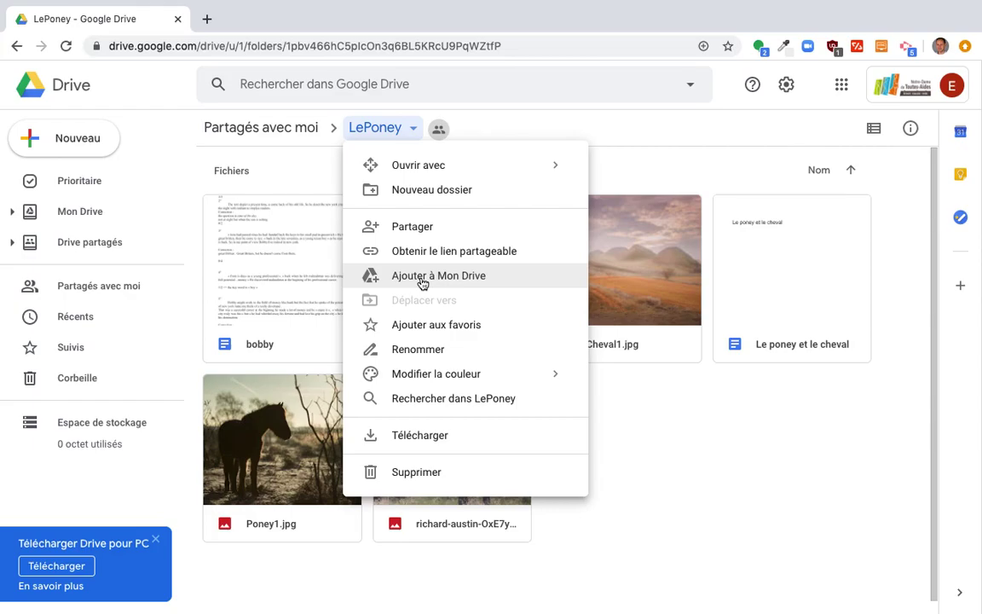
{"action": "left_click", "coordinate": [422, 284]}
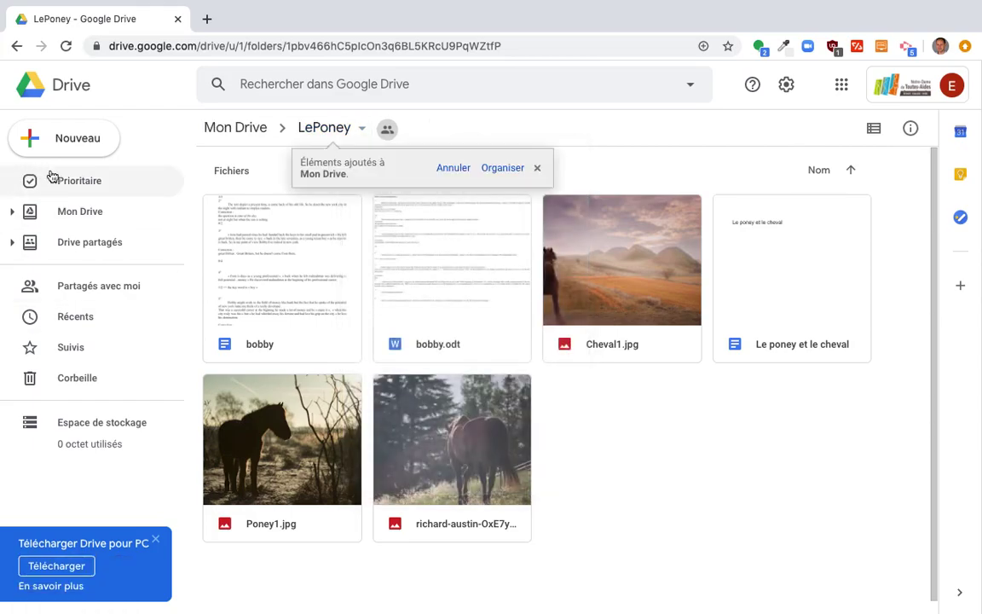
Open 'Le poney et le cheval' inside LePoney, close it, and go back to Mon Drive.
{"action": "left_click", "coordinate": [83, 213]}
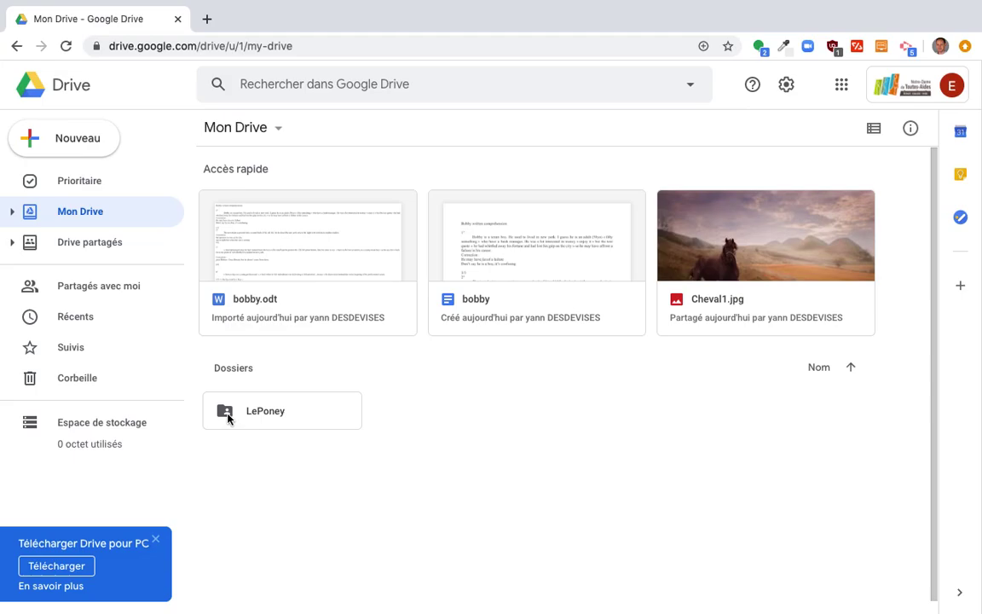
{"action": "double_click", "coordinate": [286, 411]}
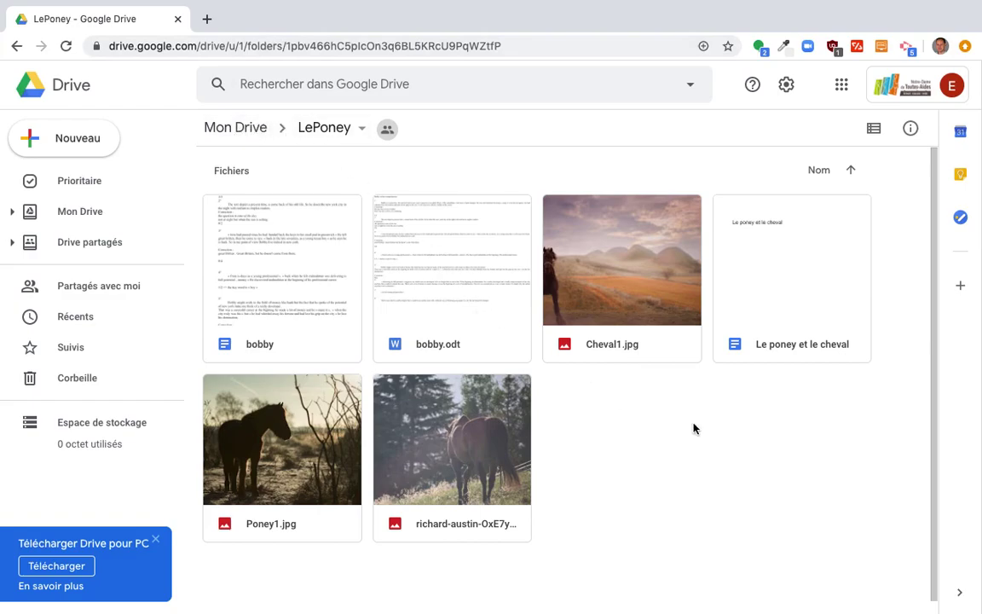
{"action": "double_click", "coordinate": [784, 346]}
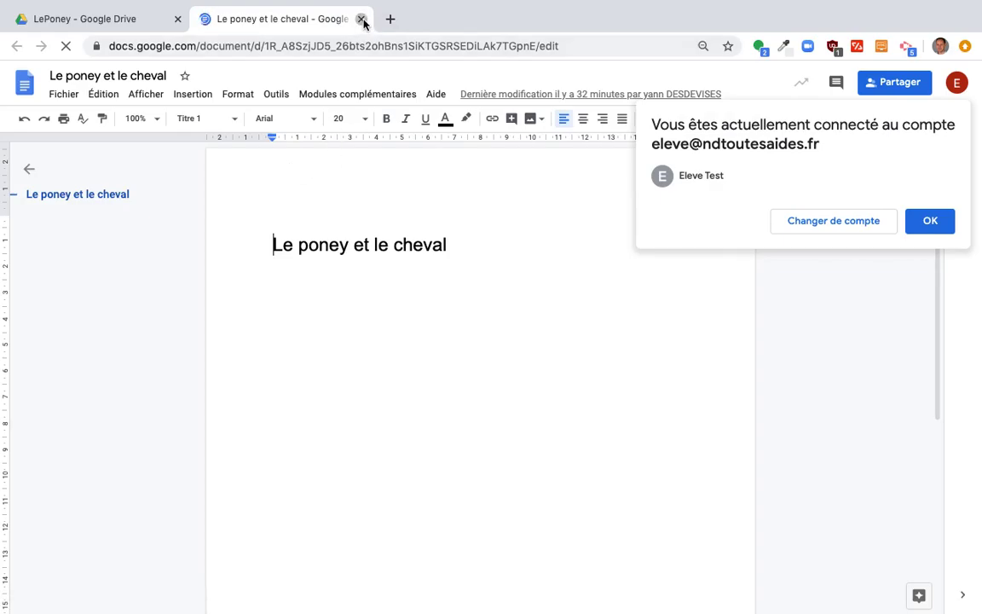
{"action": "left_click", "coordinate": [362, 19]}
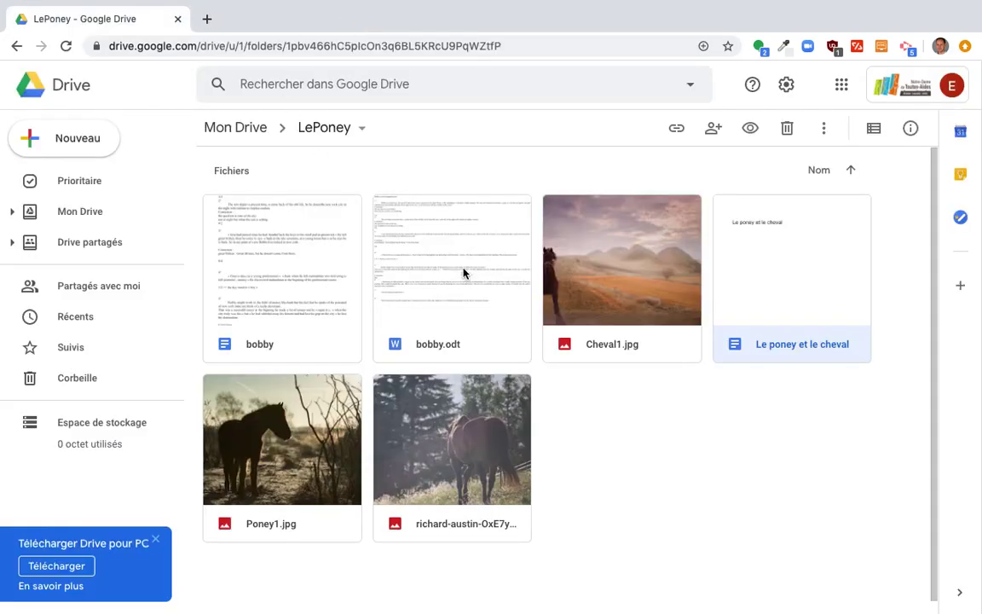
{"action": "left_click", "coordinate": [603, 464]}
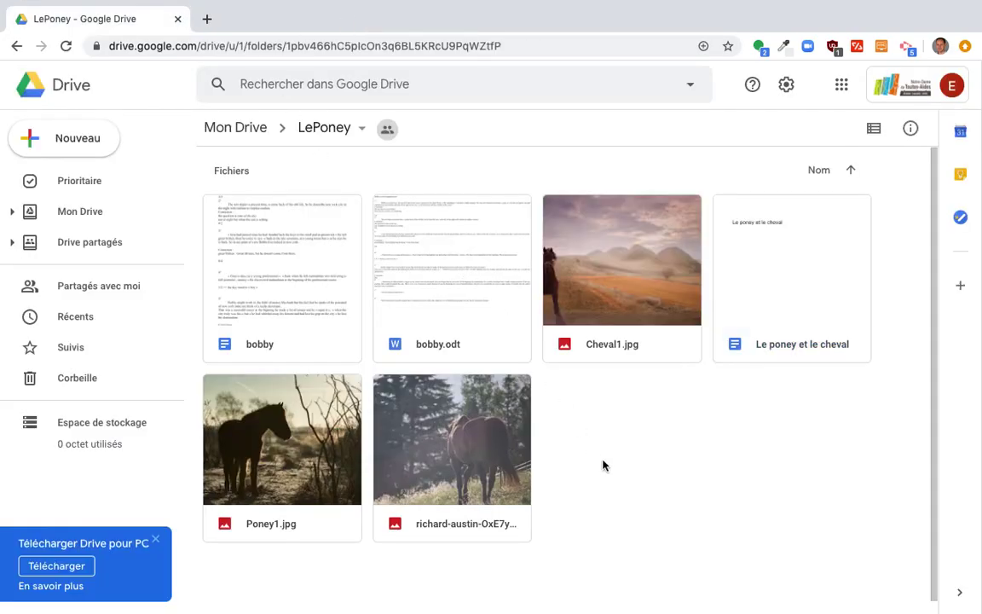
{"action": "left_click", "coordinate": [233, 126]}
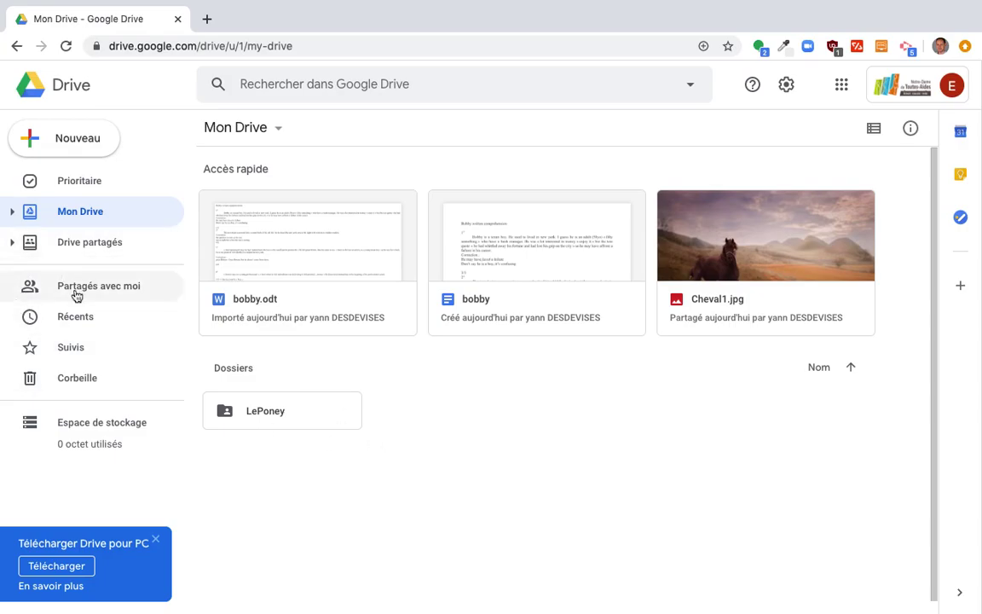
Create a new folder named Français in Mon Drive.
{"action": "left_click", "coordinate": [70, 147]}
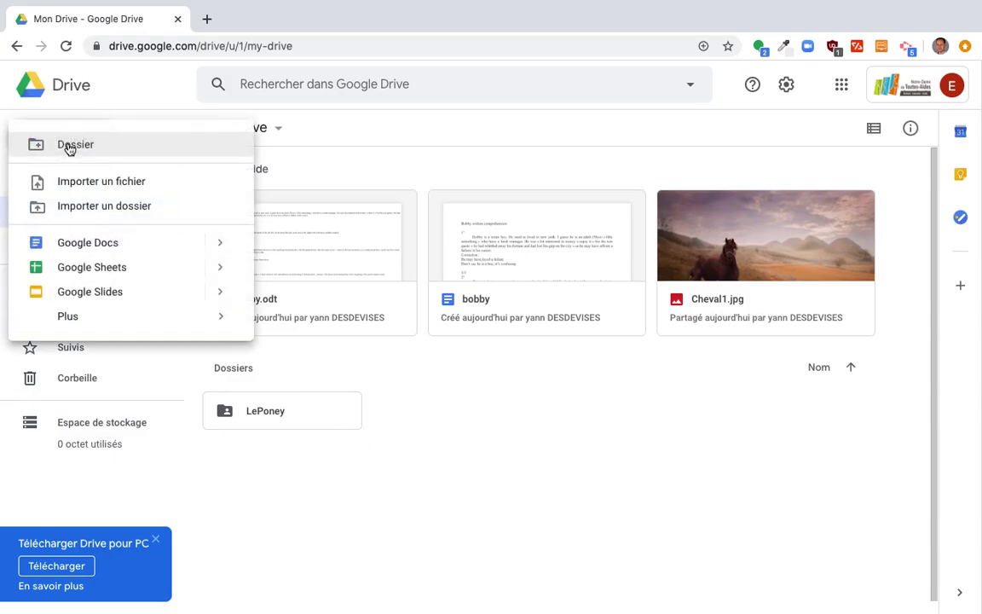
{"action": "left_click", "coordinate": [116, 149]}
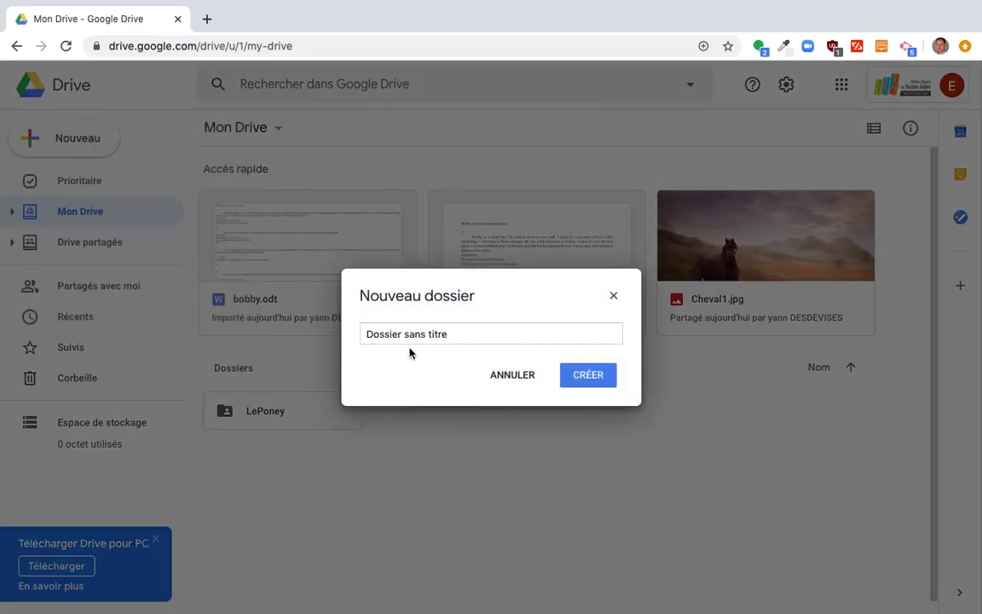
{"action": "left_click", "coordinate": [424, 333]}
{"action": "triple_click", "coordinate": [425, 333]}
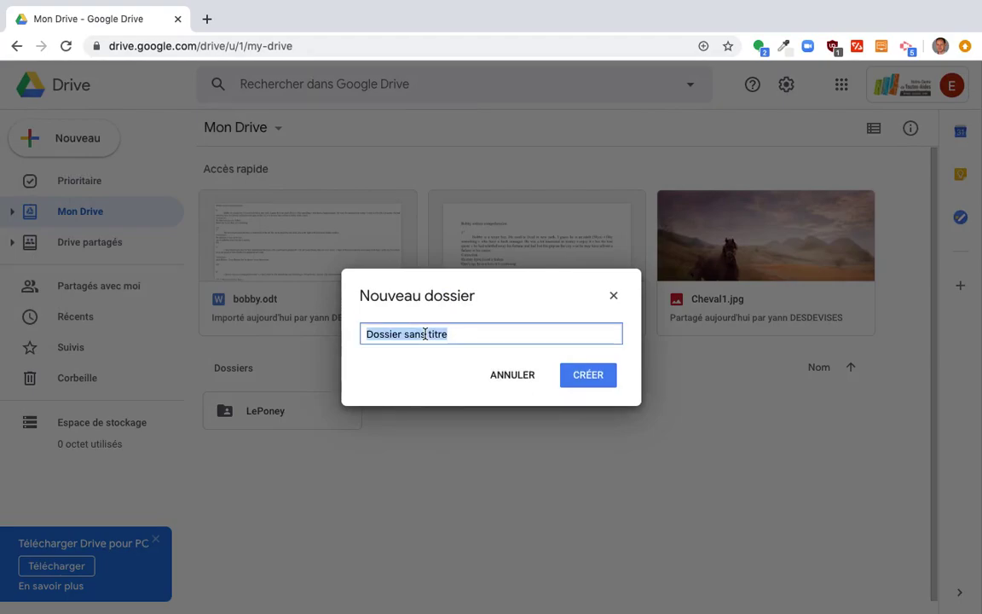
{"action": "type", "text": "Français"}
{"action": "left_click", "coordinate": [585, 375]}
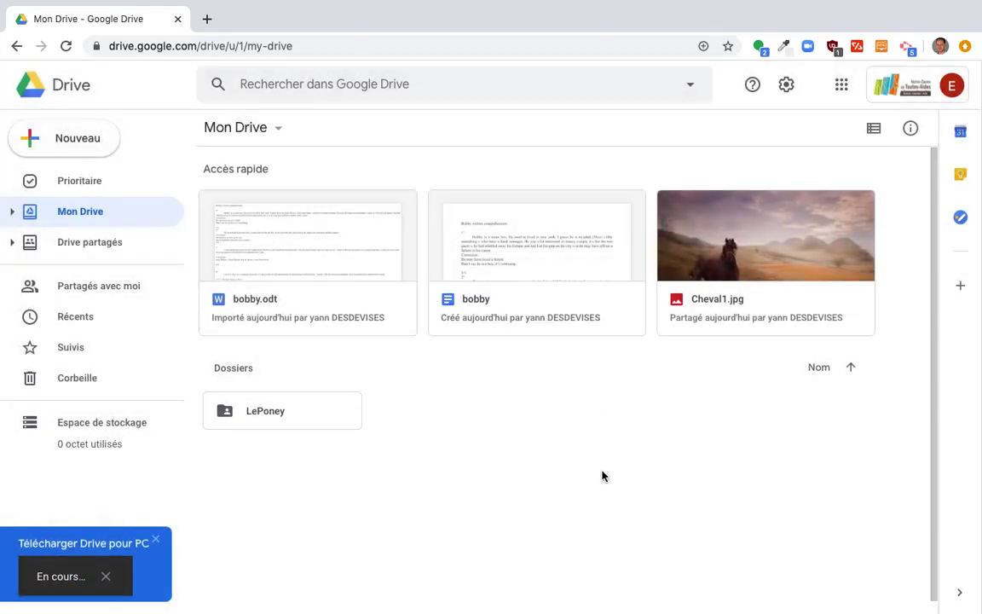
Create two more folders named Maths and Anglais.
{"action": "left_click", "coordinate": [64, 139]}
{"action": "left_click", "coordinate": [100, 141]}
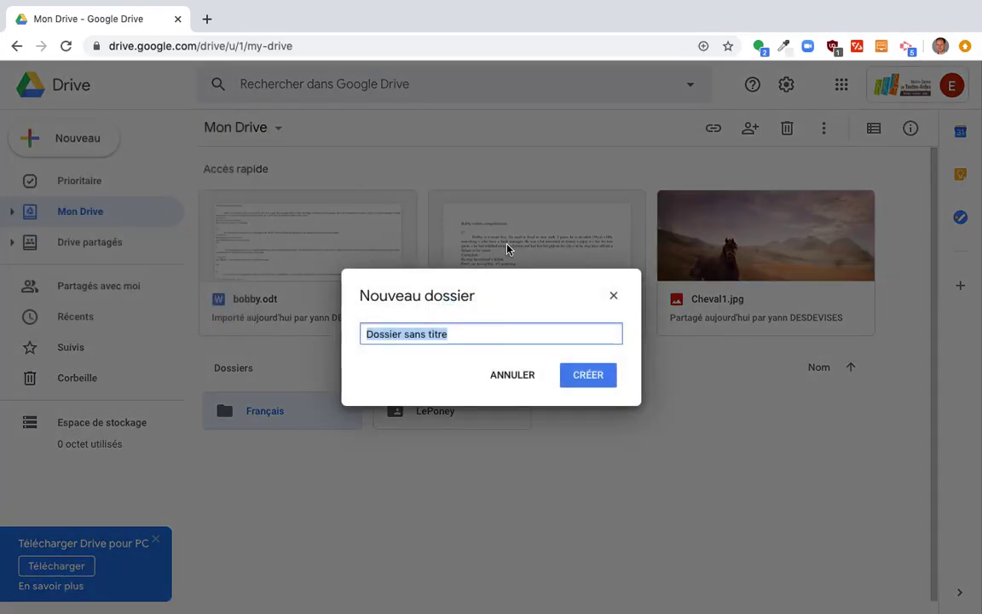
{"action": "type", "text": "Maths"}
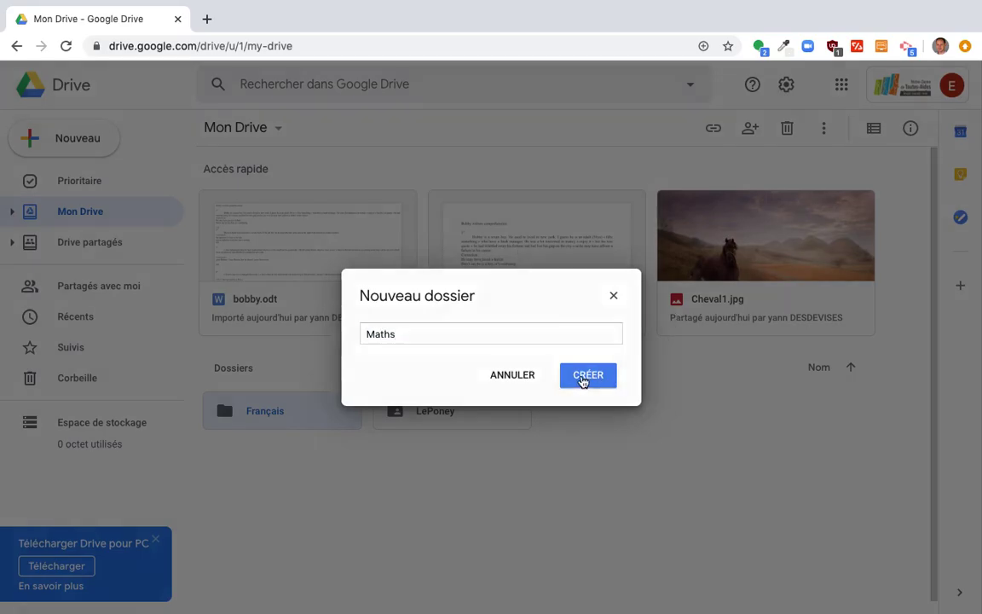
{"action": "left_click", "coordinate": [582, 377]}
{"action": "left_click", "coordinate": [66, 133]}
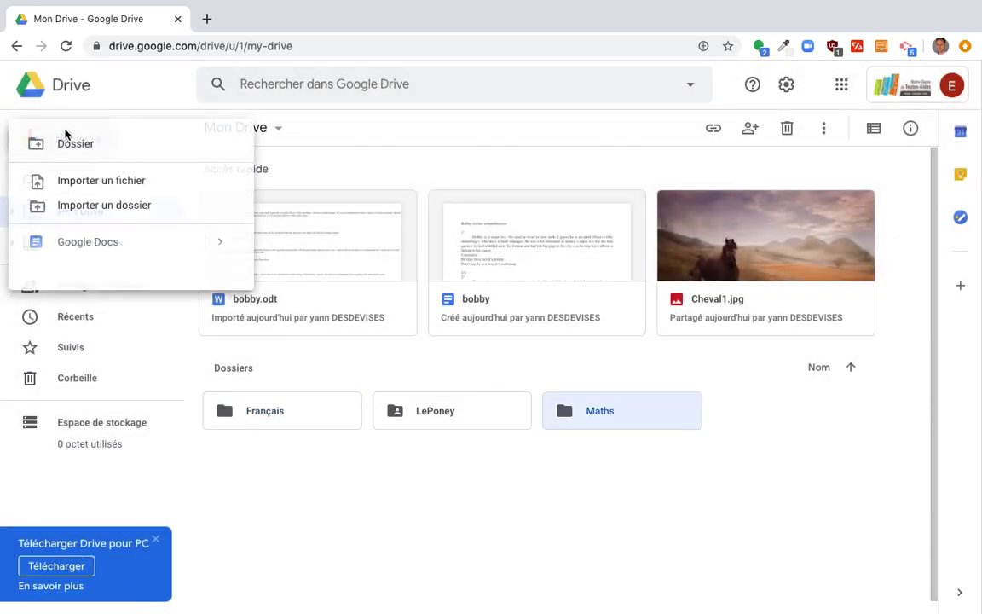
{"action": "left_click", "coordinate": [114, 150]}
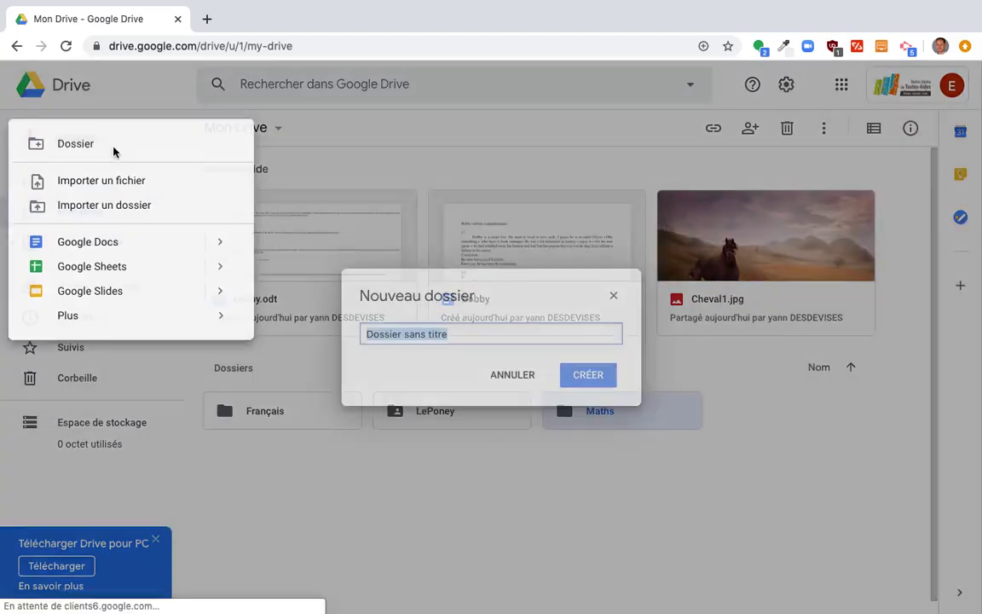
{"action": "type", "text": "Anglais"}
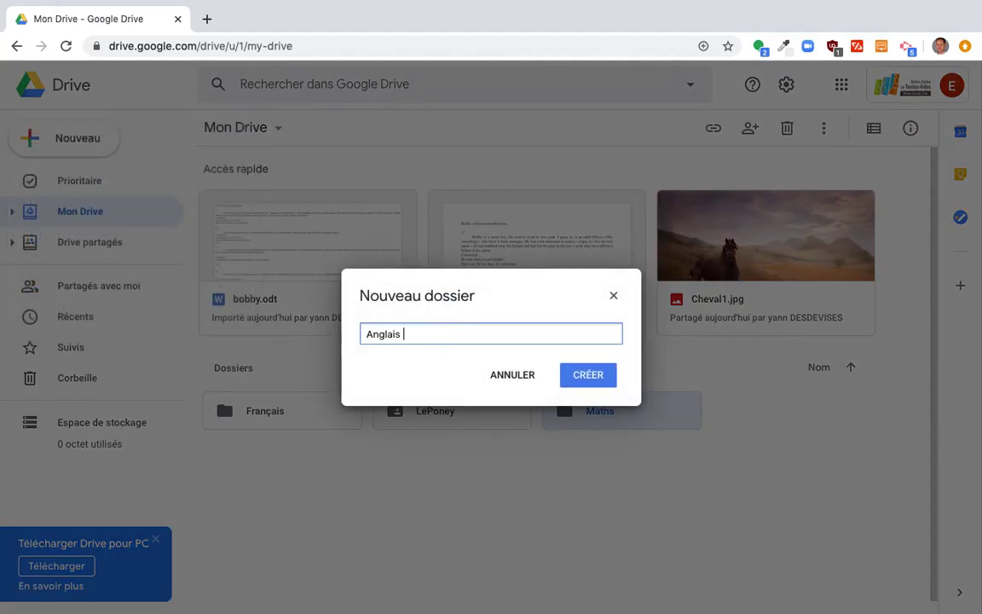
{"action": "left_click", "coordinate": [598, 379]}
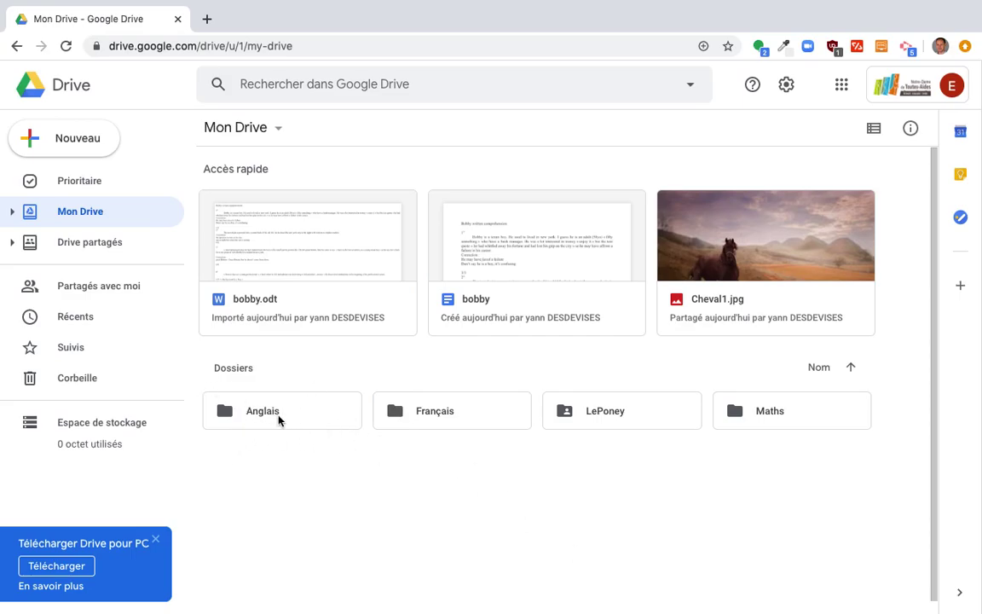
Change the Anglais folder's colour to blue.
{"action": "left_click", "coordinate": [271, 419]}
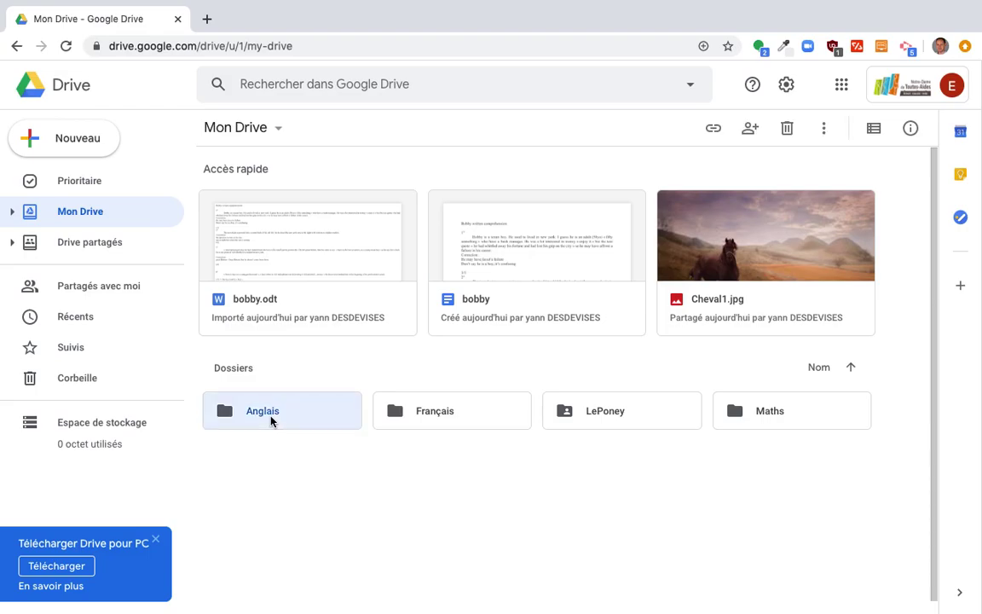
{"action": "right_click", "coordinate": [272, 419]}
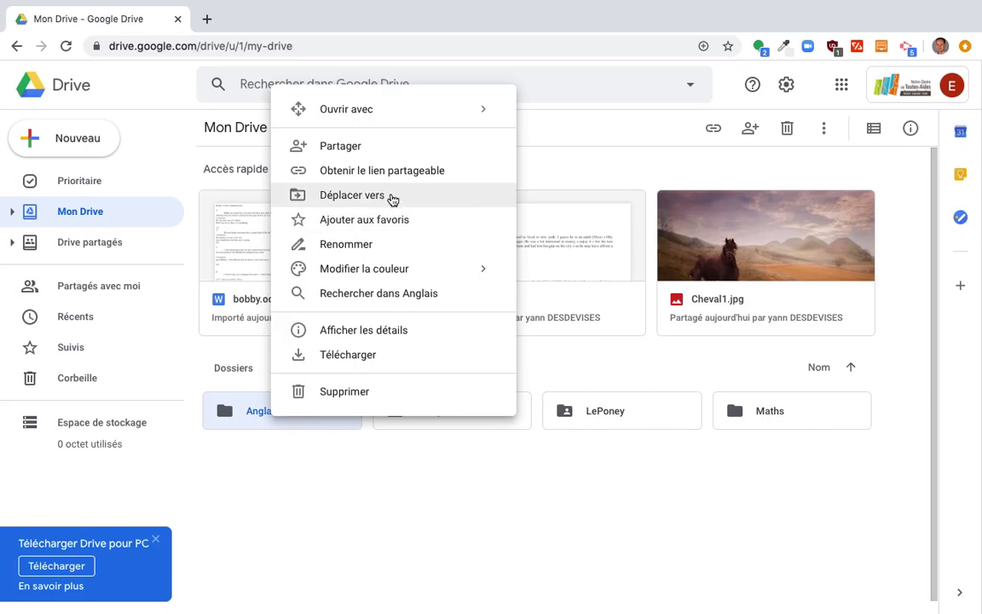
{"action": "mouse_move", "coordinate": [405, 270]}
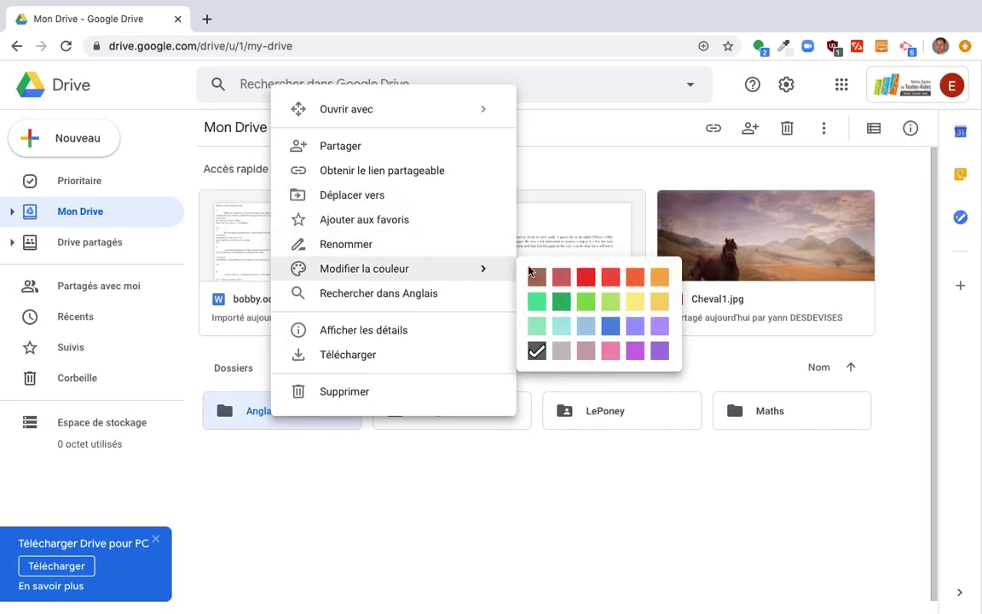
{"action": "left_click", "coordinate": [610, 325]}
Open the Français folder, then return to Mon Drive.
{"action": "left_click", "coordinate": [460, 416]}
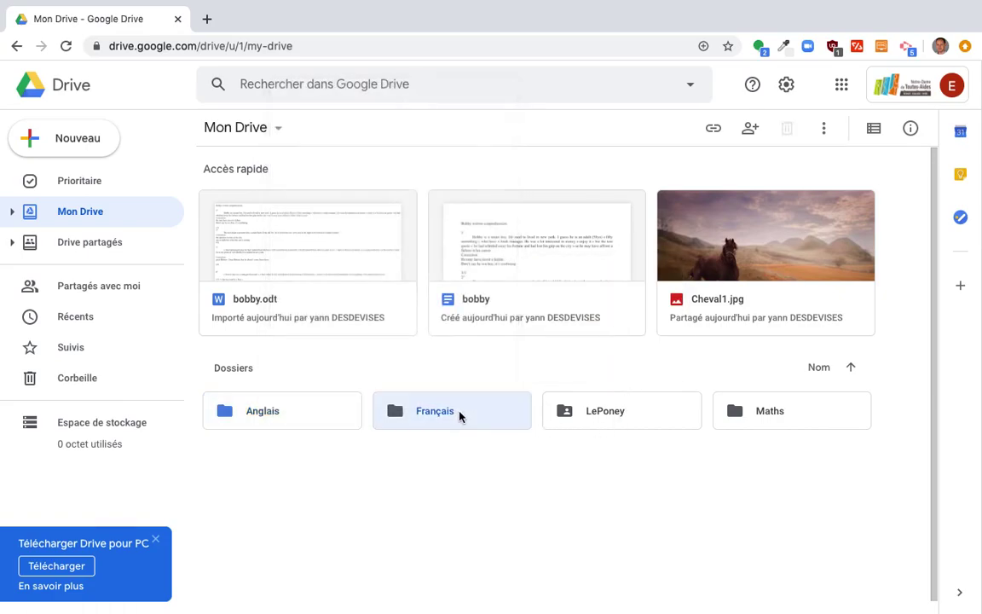
{"action": "double_click", "coordinate": [459, 415]}
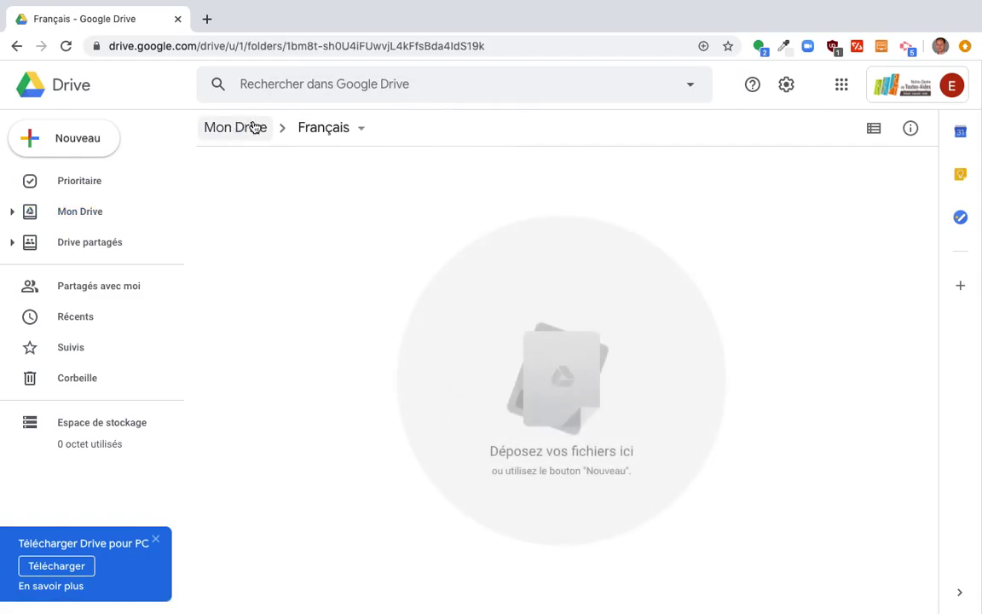
{"action": "left_click", "coordinate": [253, 127]}
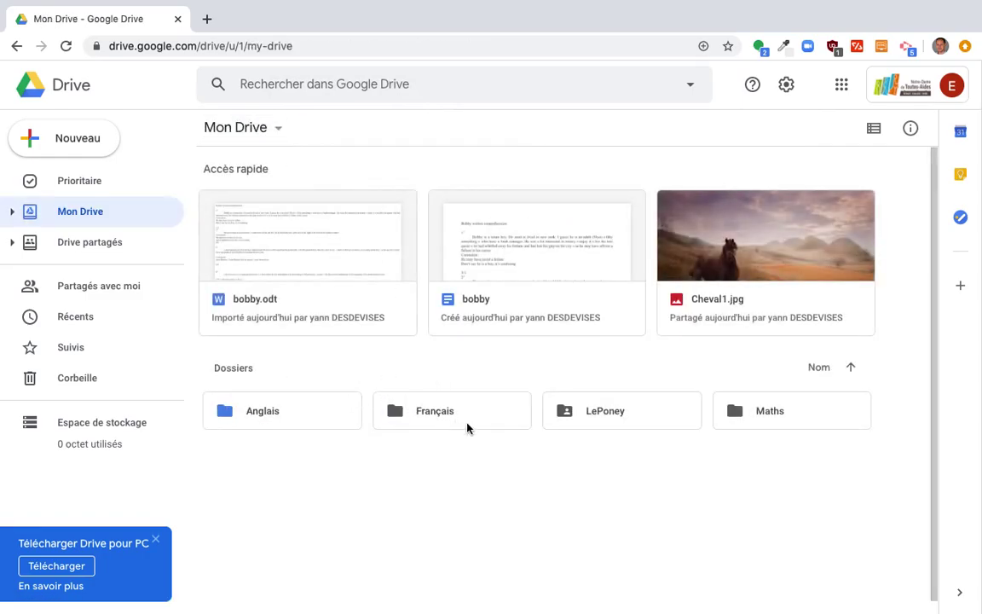
Upload bobby.odt from Téléchargements into the Anglais folder.
{"action": "double_click", "coordinate": [256, 411]}
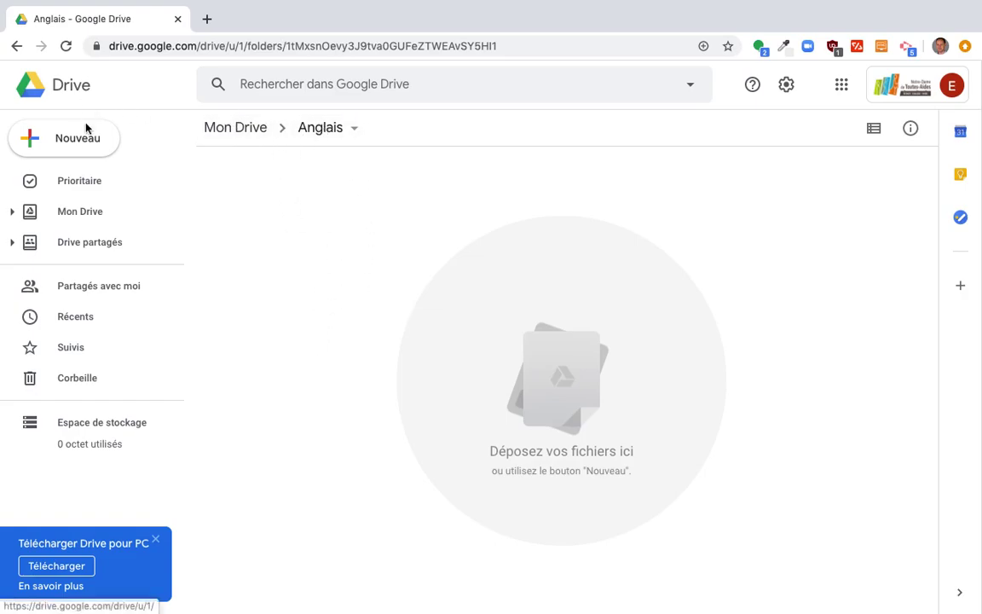
{"action": "left_click", "coordinate": [83, 149]}
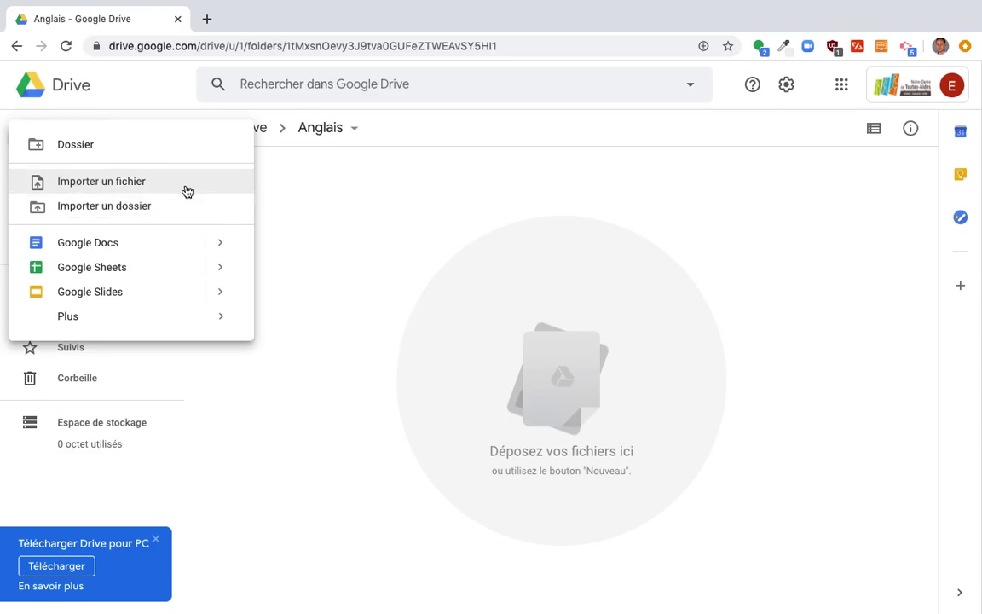
{"action": "left_click", "coordinate": [187, 189]}
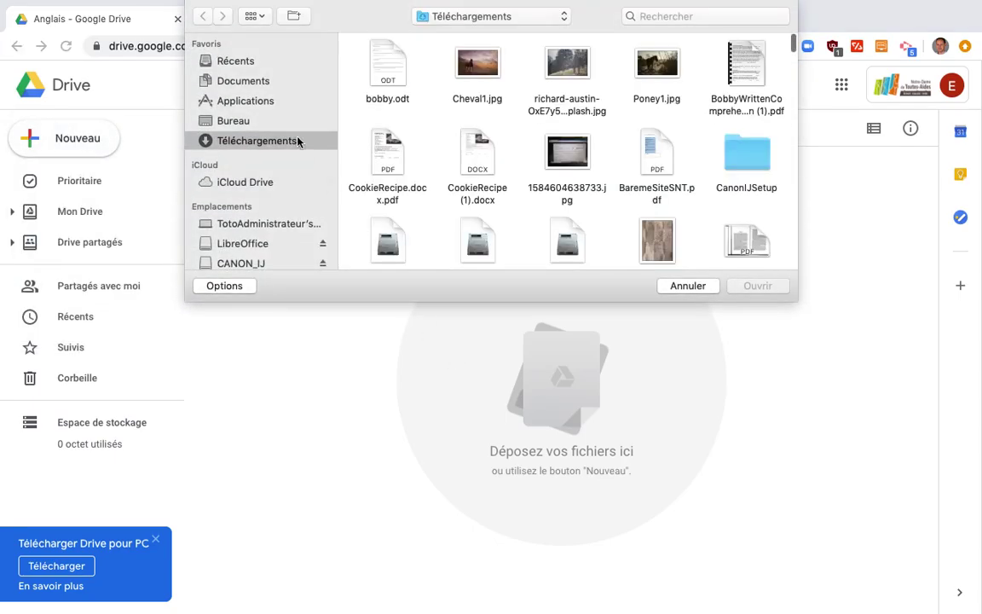
{"action": "left_click", "coordinate": [390, 64]}
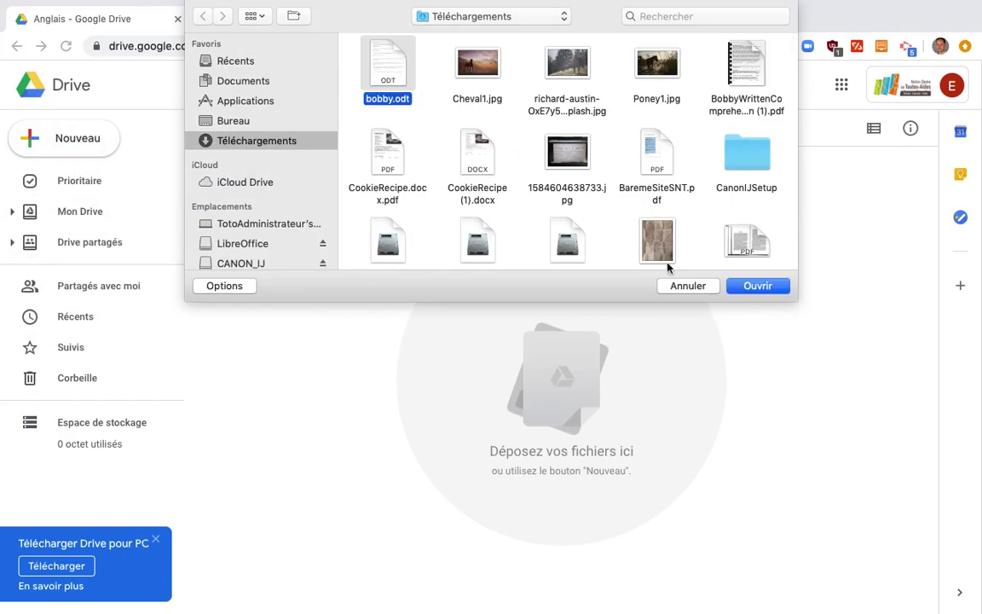
{"action": "left_click", "coordinate": [762, 288]}
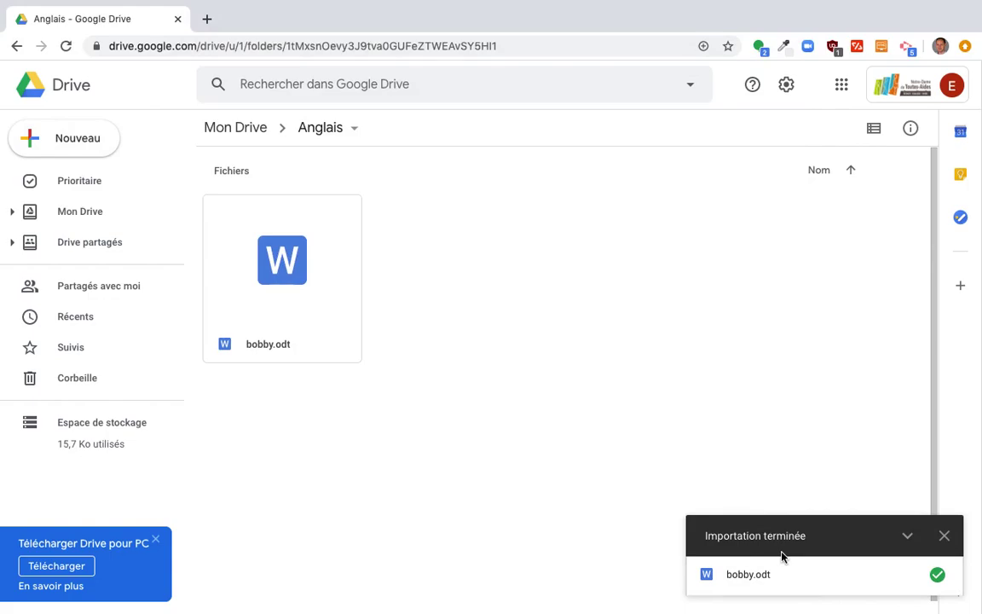
{"action": "left_click", "coordinate": [945, 537]}
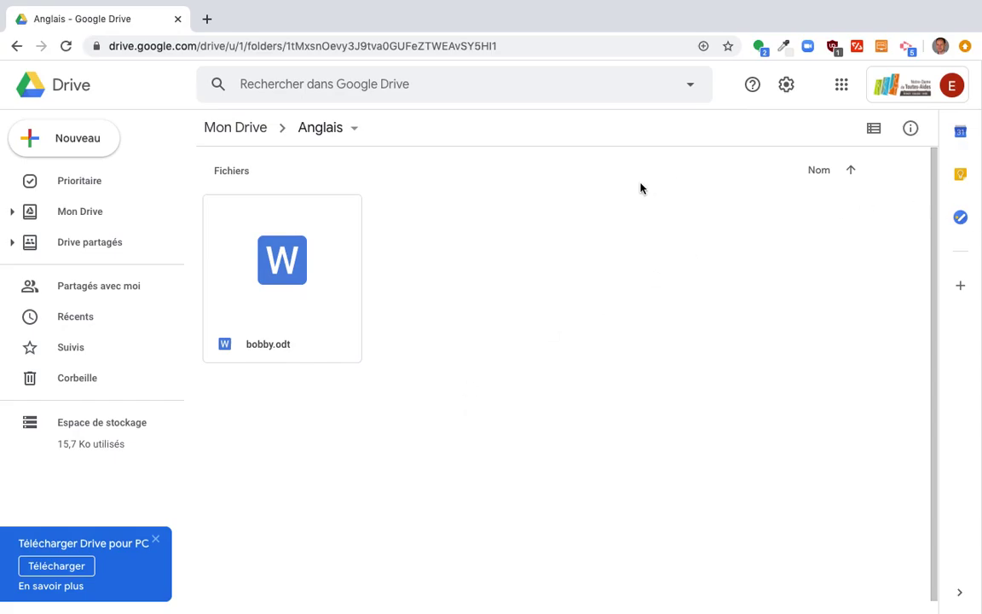
{"action": "left_click", "coordinate": [241, 127]}
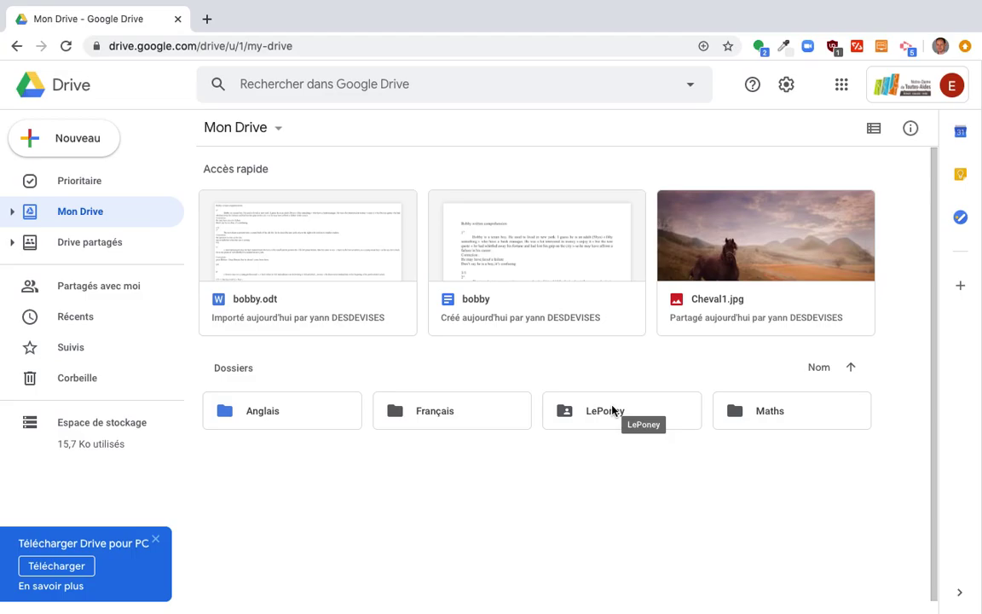
{"action": "double_click", "coordinate": [253, 415]}
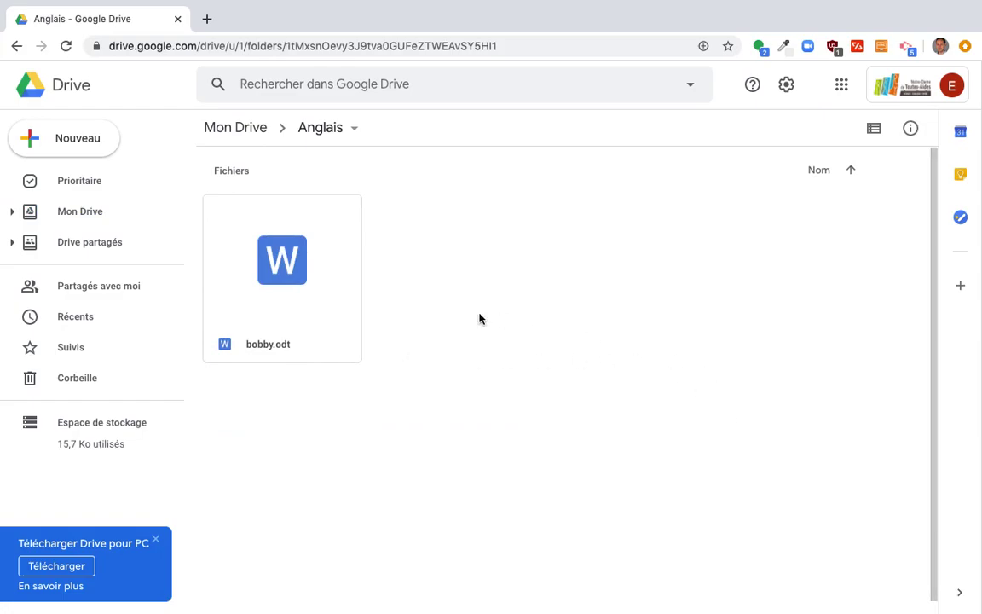
{"action": "left_click", "coordinate": [233, 131]}
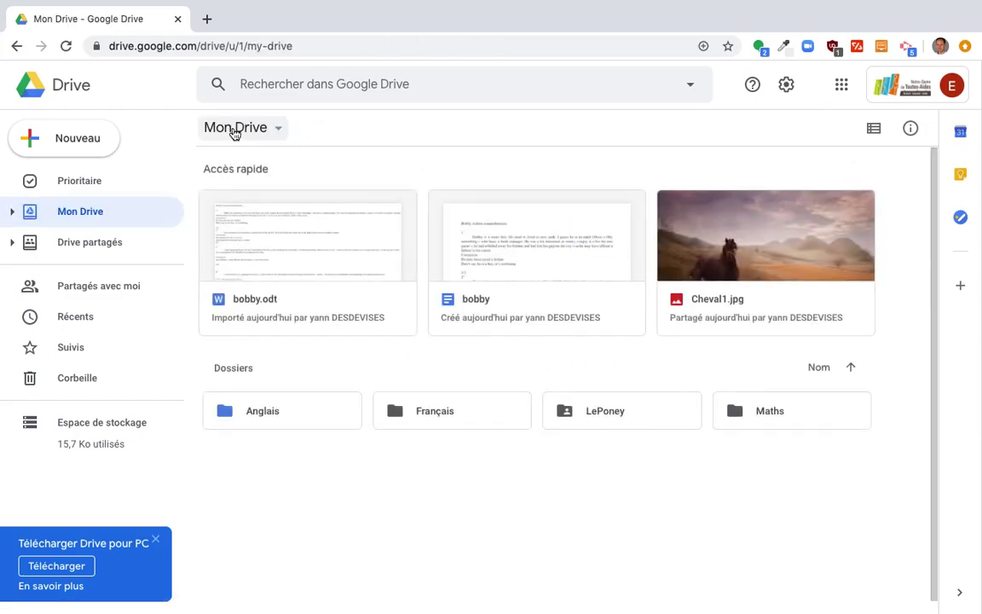
{"action": "left_click", "coordinate": [269, 416]}
{"action": "double_click", "coordinate": [270, 416]}
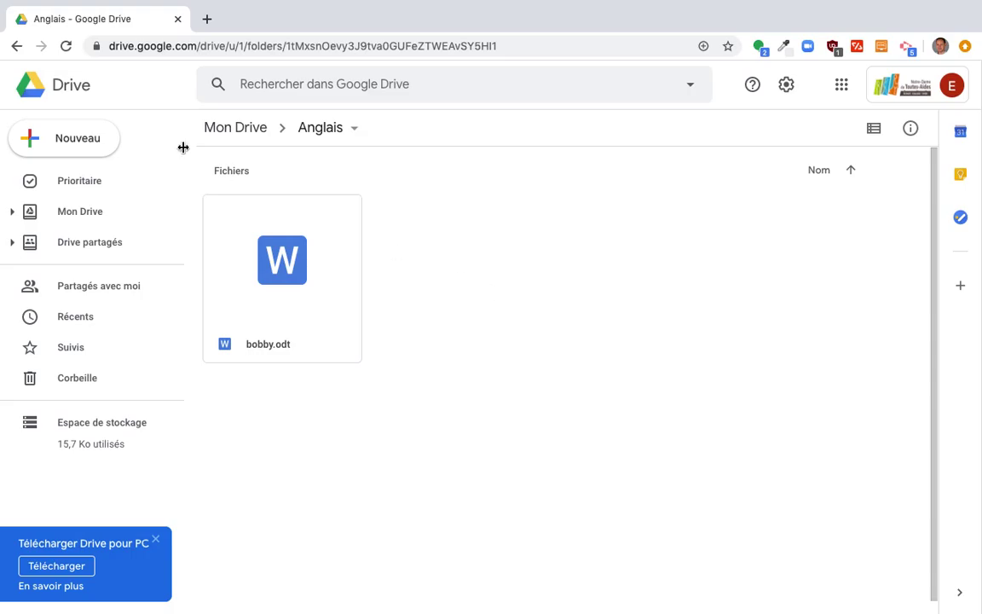
{"action": "left_click", "coordinate": [51, 124]}
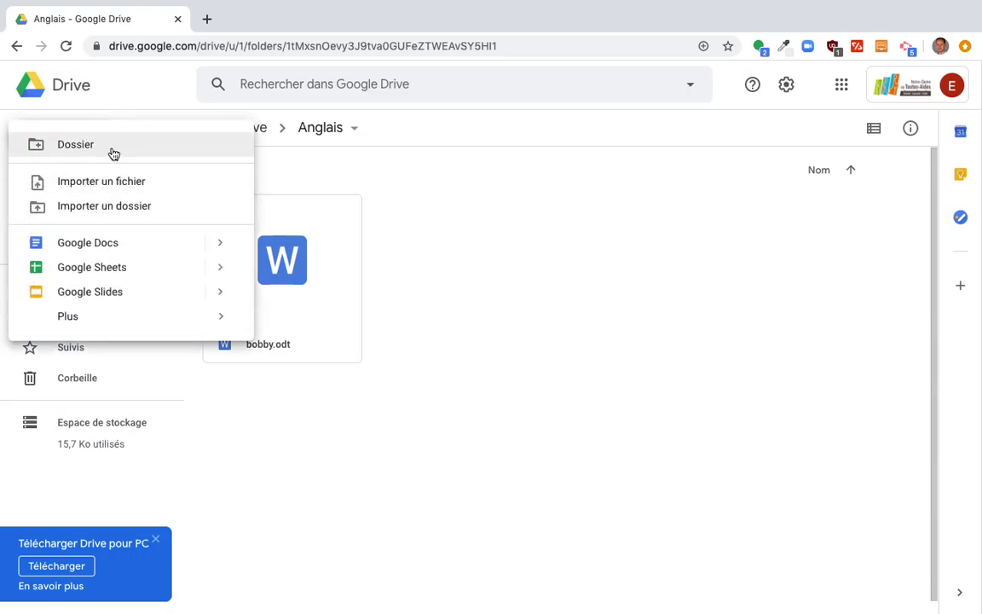
{"action": "left_click", "coordinate": [112, 148]}
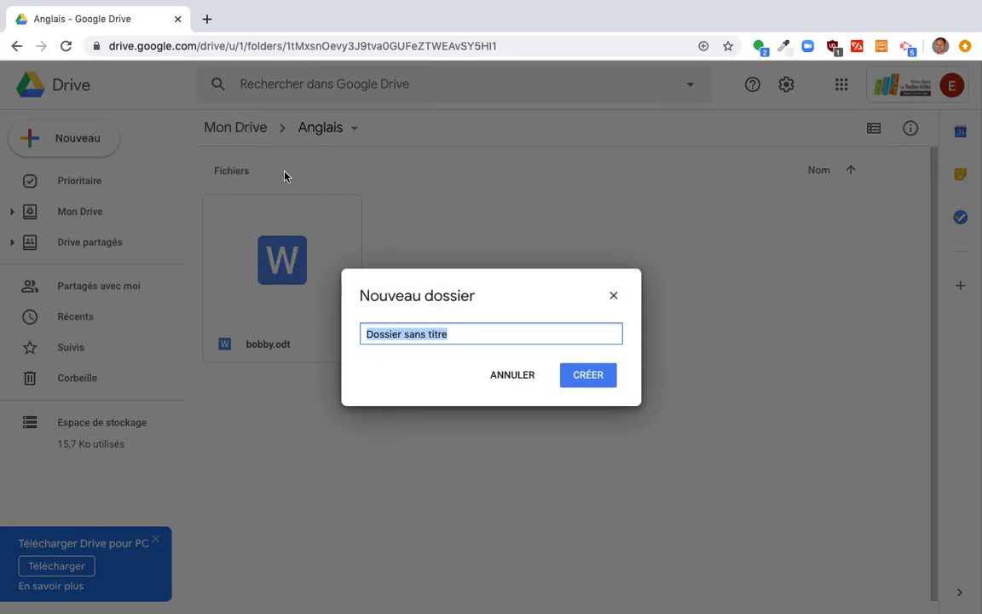
{"action": "type", "text": "Ar"}
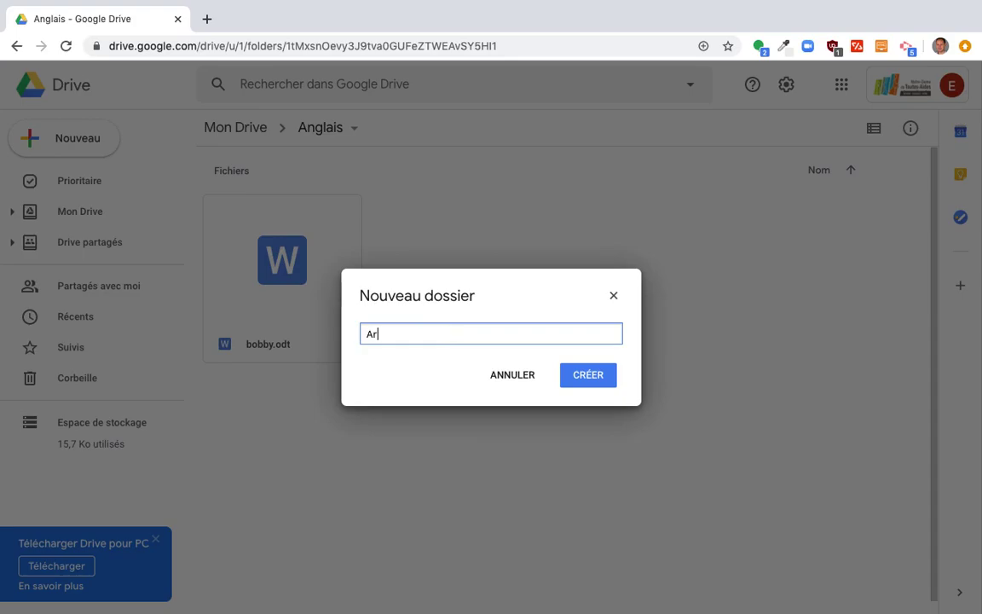
{"action": "type", "text": "thurD"}
{"action": "type", "text": "Partage"}
{"action": "key", "text": "BackSpace"}
{"action": "key", "text": "BackSpace"}
{"action": "type", "text": "ge"}
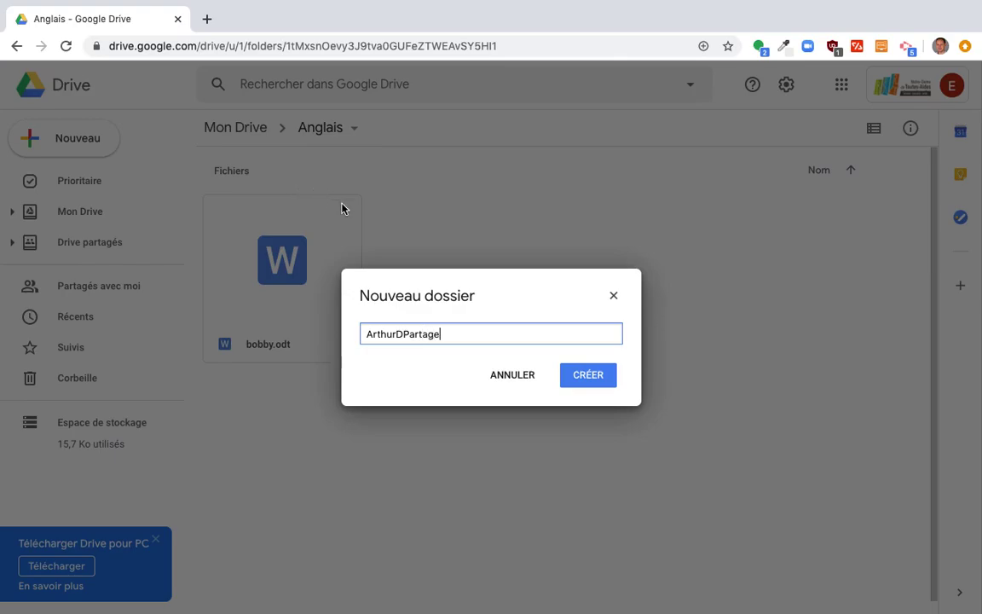
{"action": "left_click", "coordinate": [592, 379]}
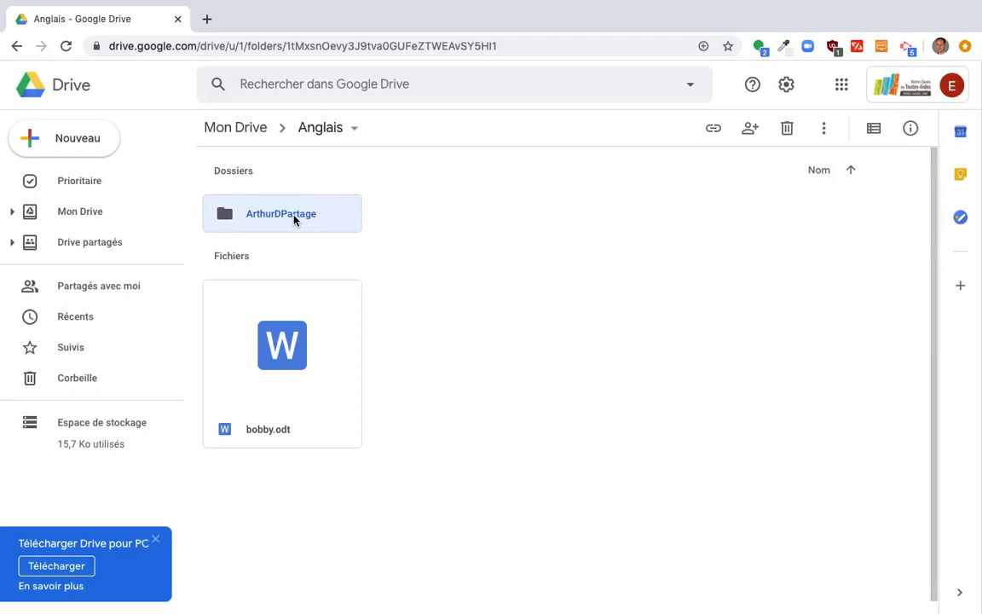
Start sharing ArthurDPartage and add the suggested contact as recipient.
{"action": "right_click", "coordinate": [294, 220]}
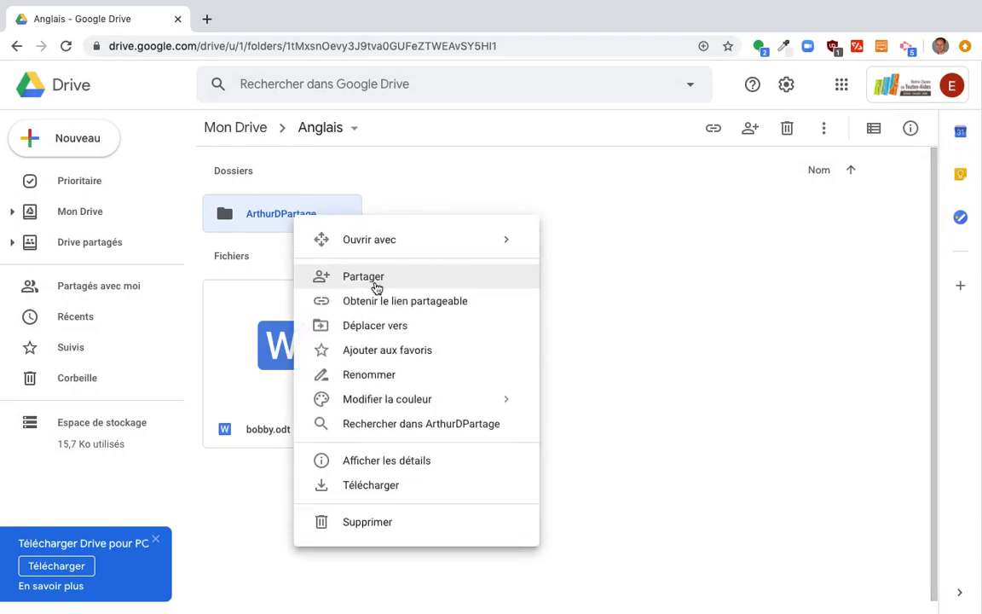
{"action": "left_click", "coordinate": [376, 284]}
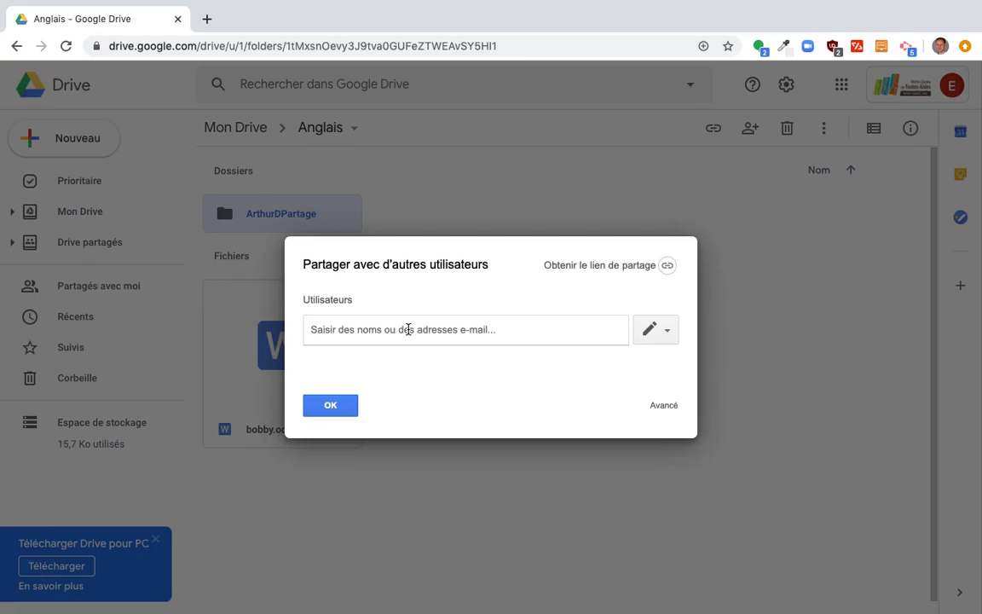
{"action": "type", "text": "y"}
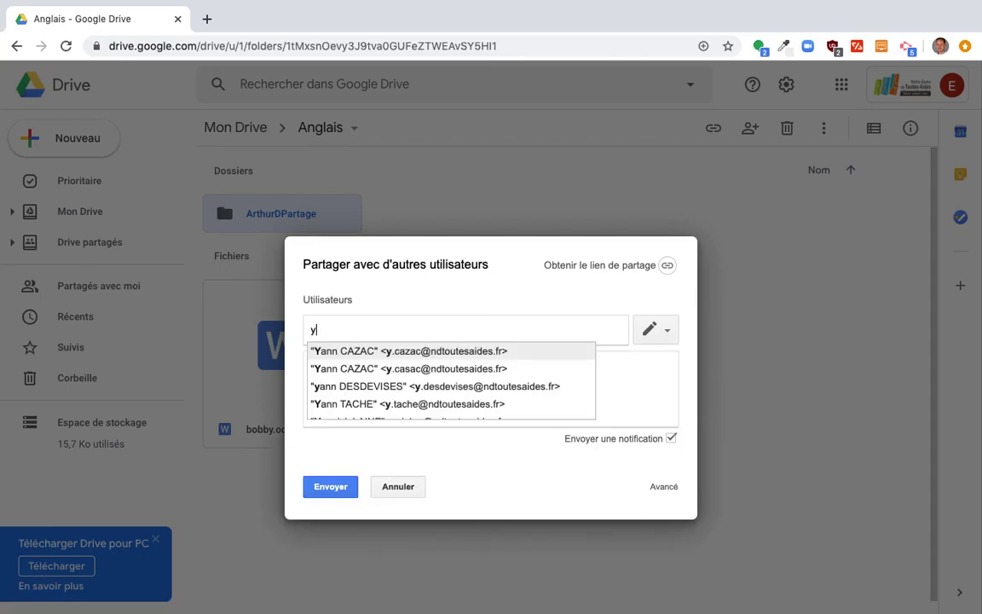
{"action": "left_click", "coordinate": [436, 387]}
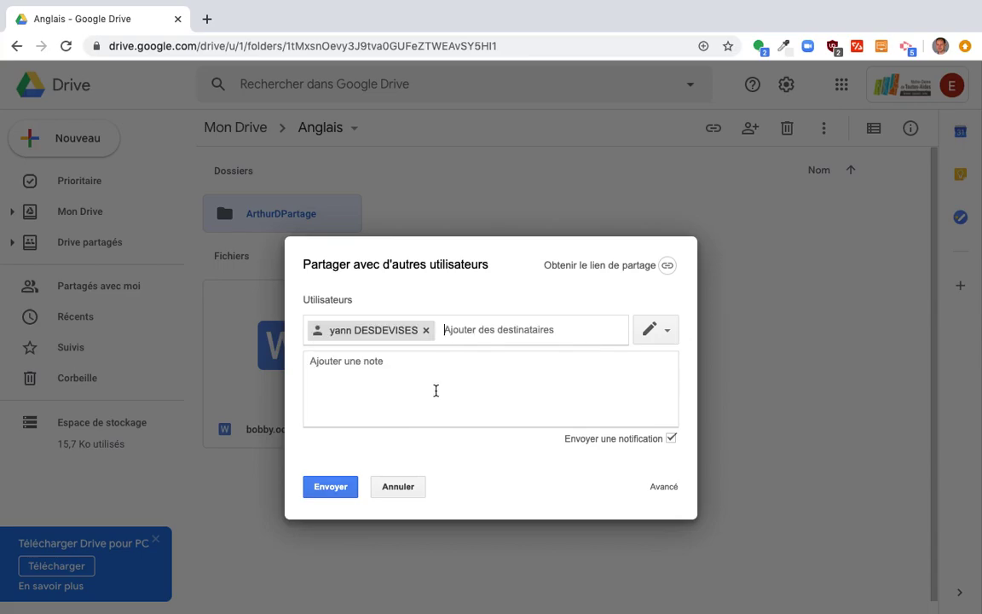
Write the note 'Bonjour / Voici le dossier dans lequel je mets mon travail. / Cordialement,' signed with the student's name.
{"action": "left_click", "coordinate": [435, 390]}
{"action": "type", "text": "Bonjour"}
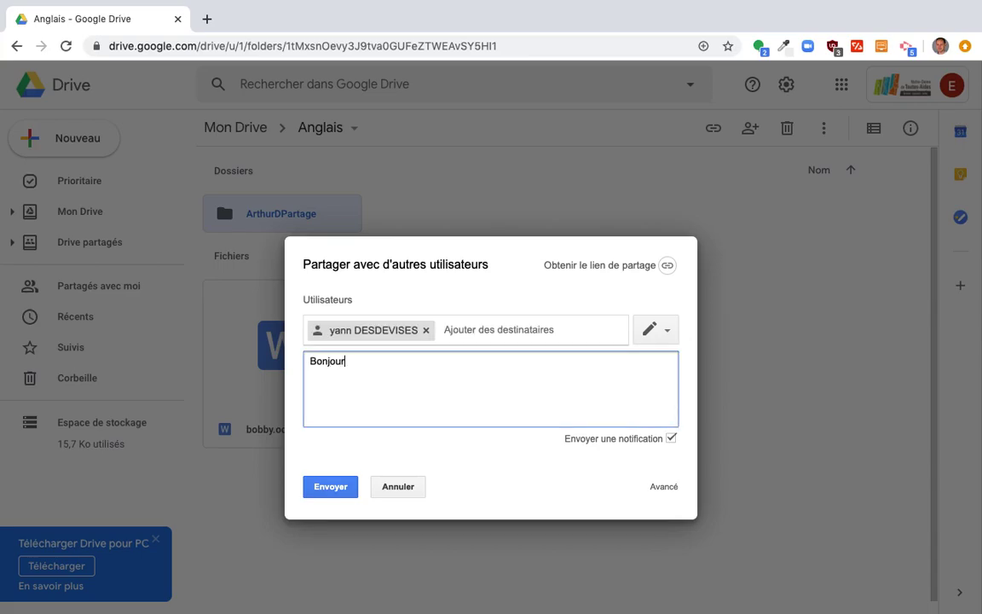
{"action": "key", "text": "Return"}
{"action": "type", "text": "Voici le dossier d"}
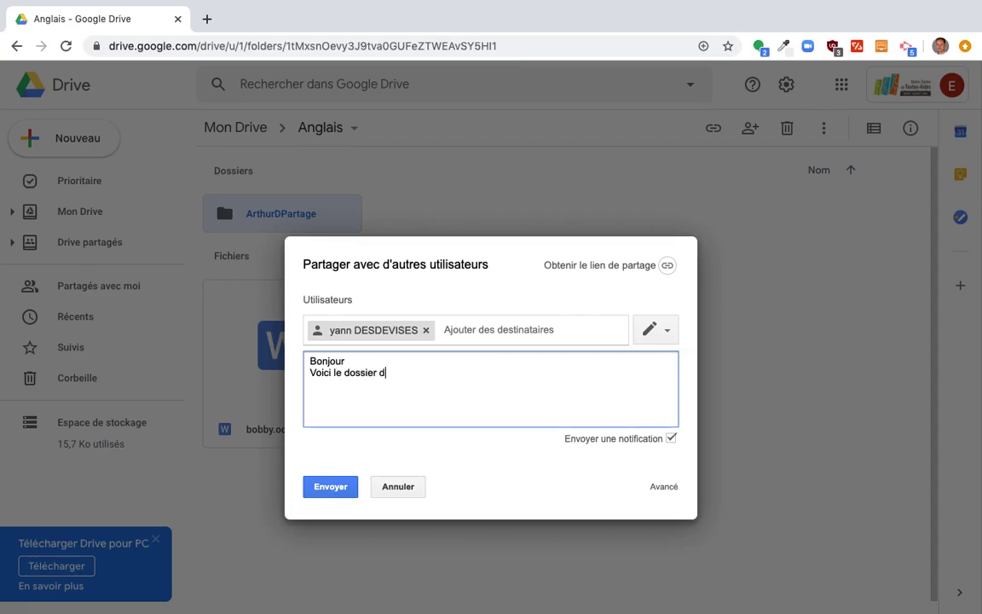
{"action": "type", "text": "ans lequel "}
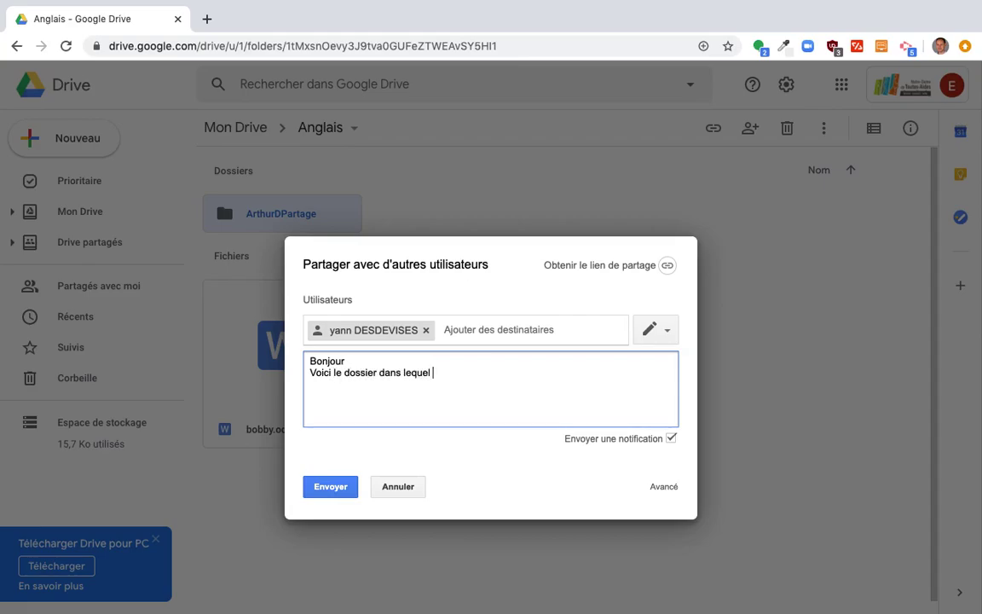
{"action": "type", "text": "je mets mon travail."}
{"action": "key", "text": "Return"}
{"action": "type", "text": "Cordialeme"}
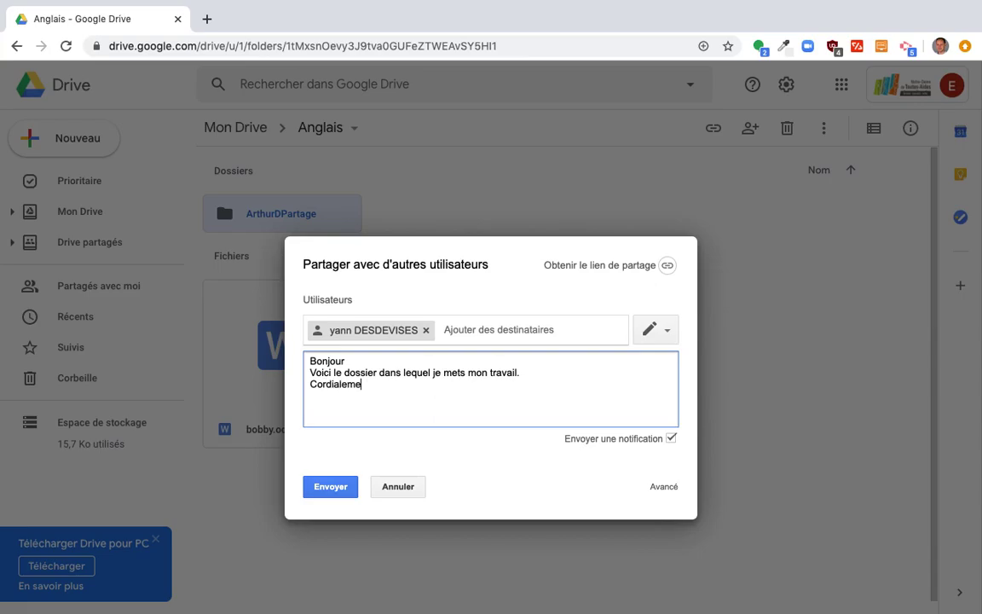
{"action": "type", "text": "nt,"}
{"action": "key", "text": "Return"}
{"action": "key", "text": "Return"}
{"action": "type", "text": "Y"}
{"action": "key", "text": "BackSpace"}
Keep the recipient's access at Édition and send the invitation.
{"action": "left_click", "coordinate": [668, 332]}
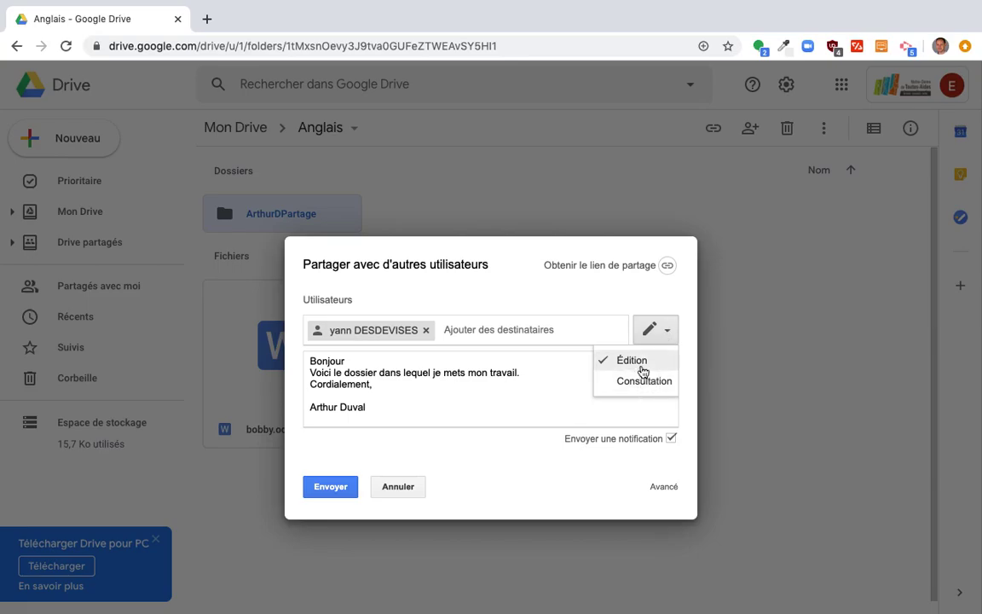
{"action": "left_click", "coordinate": [552, 381]}
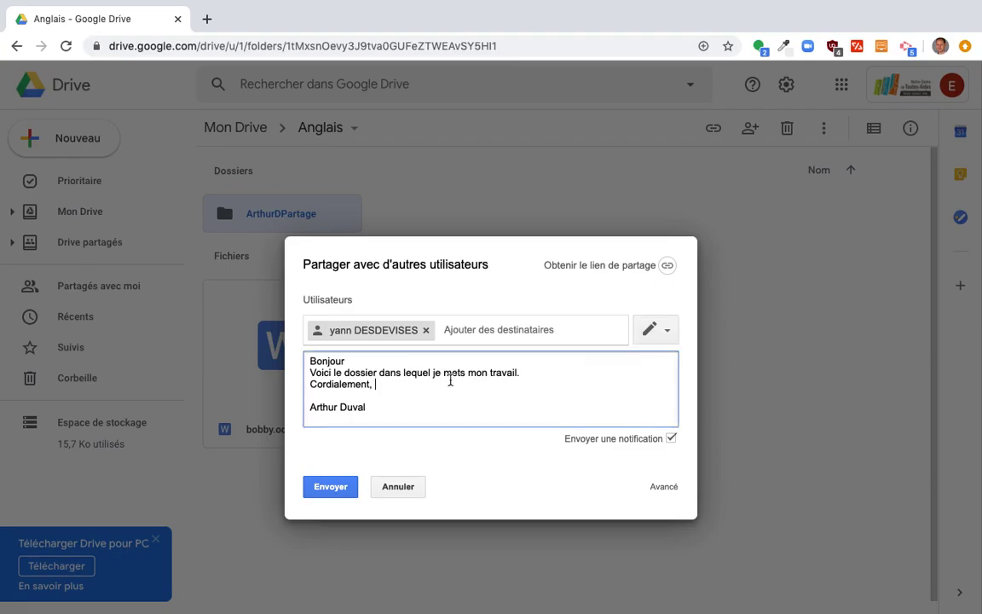
{"action": "left_click", "coordinate": [329, 486]}
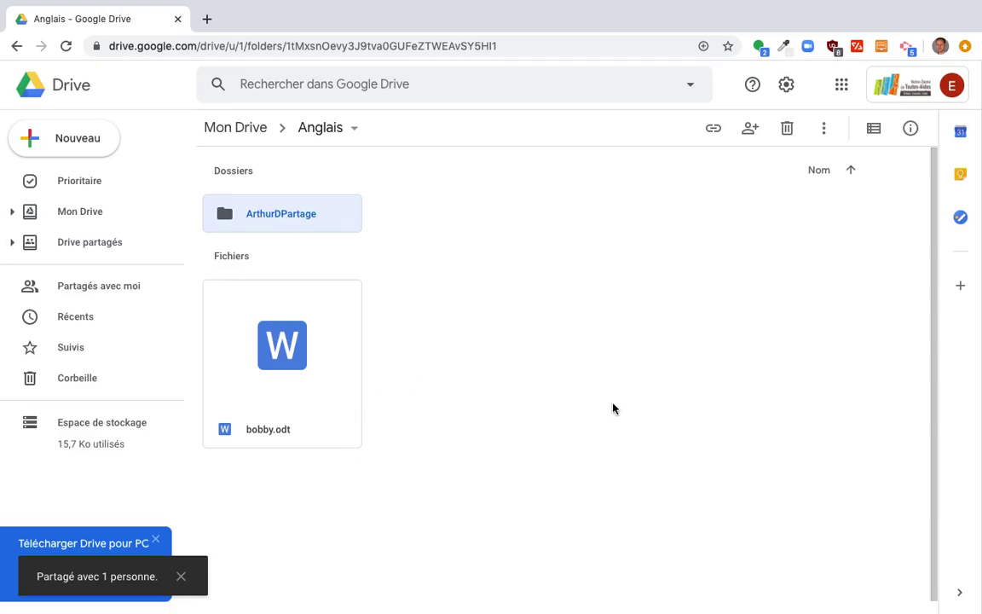
Open the ArthurDPartage folder and look at its action list.
{"action": "double_click", "coordinate": [298, 215]}
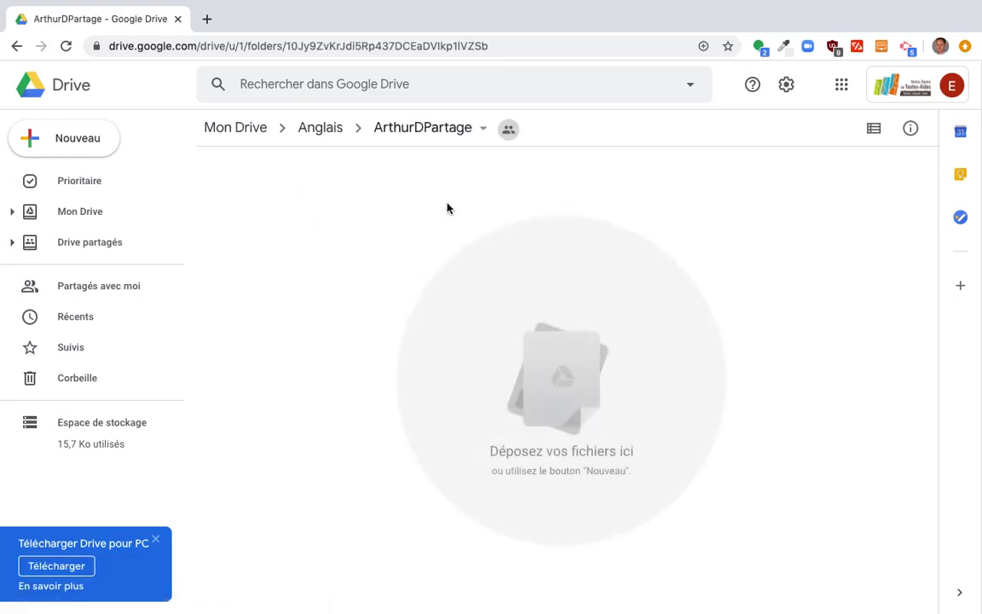
{"action": "mouse_move", "coordinate": [512, 135]}
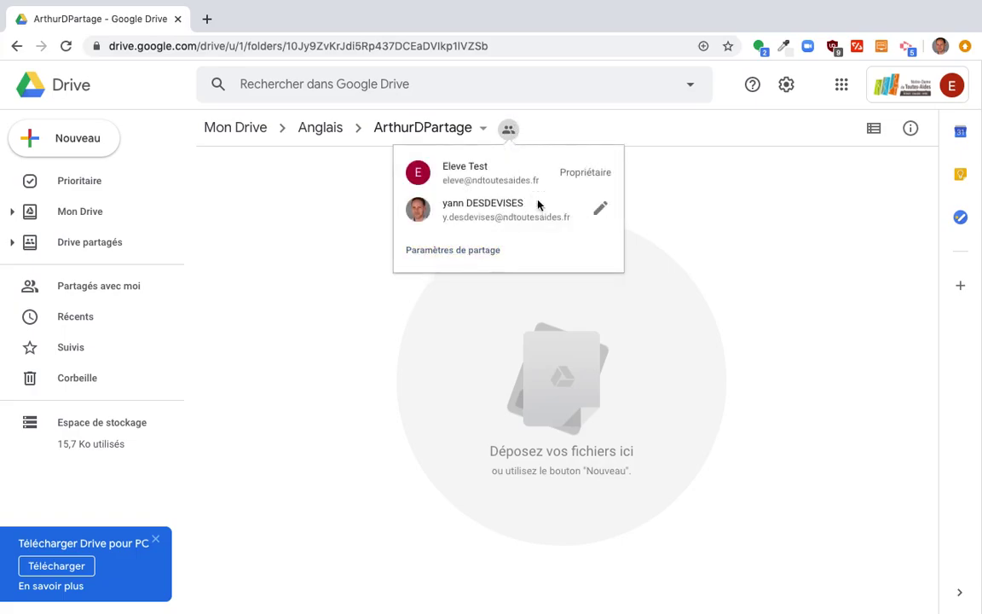
{"action": "left_click", "coordinate": [421, 127]}
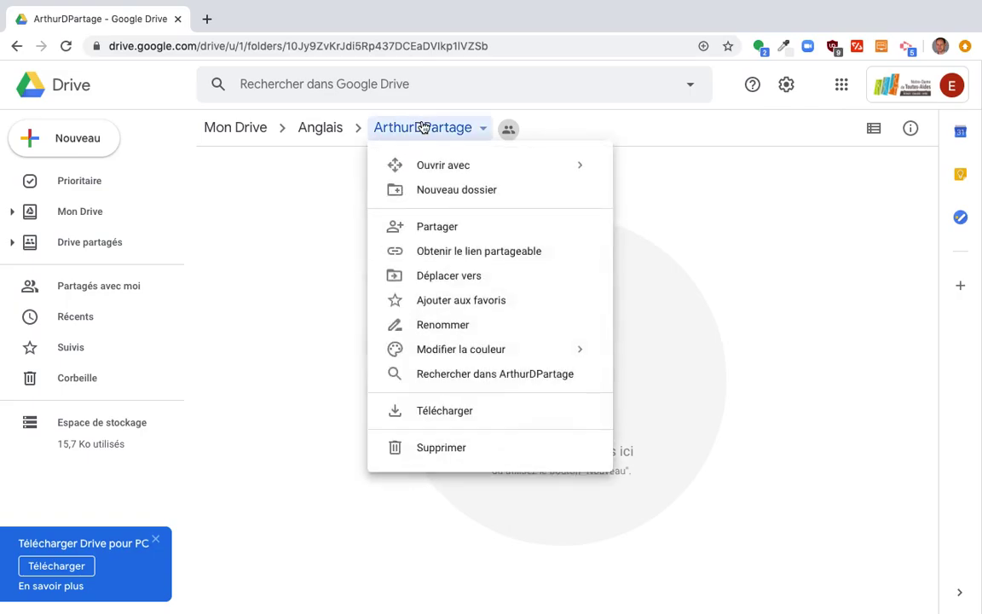
{"action": "left_click", "coordinate": [265, 355]}
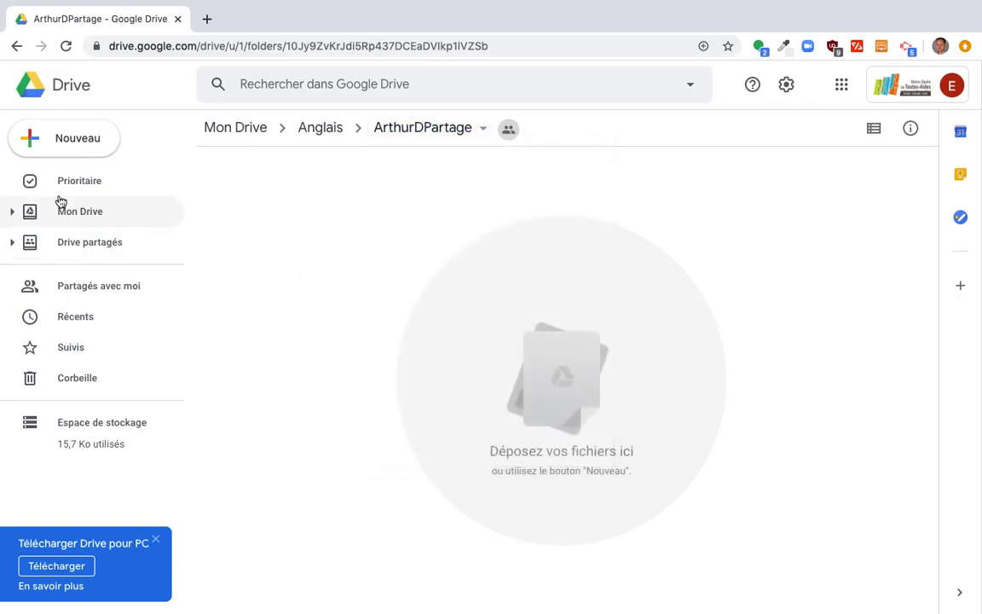
Upload bobby.odt from Downloads into ArthurDPartage, then return to the Anglais folder.
{"action": "left_click", "coordinate": [72, 145]}
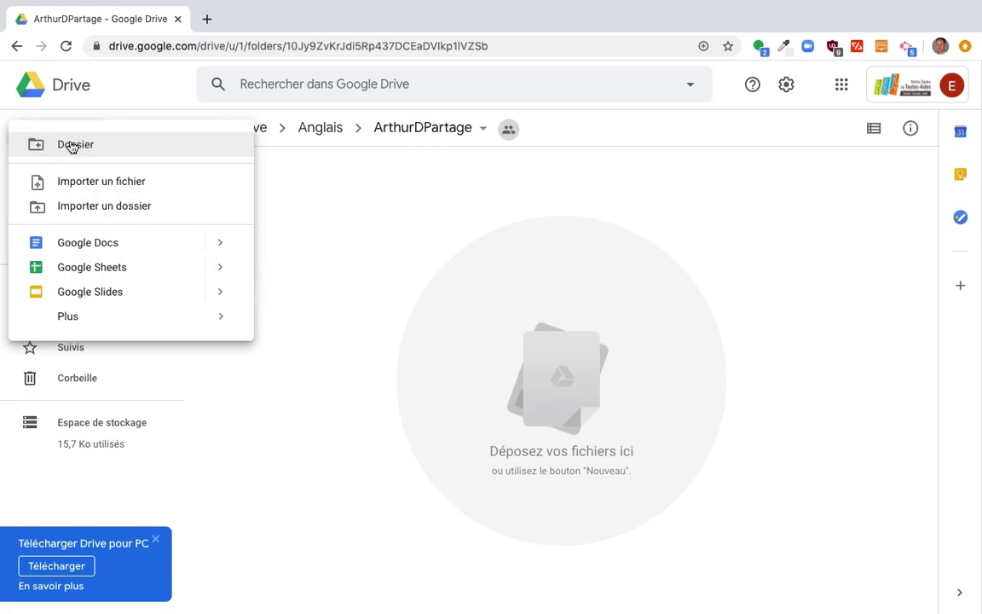
{"action": "left_click", "coordinate": [85, 181]}
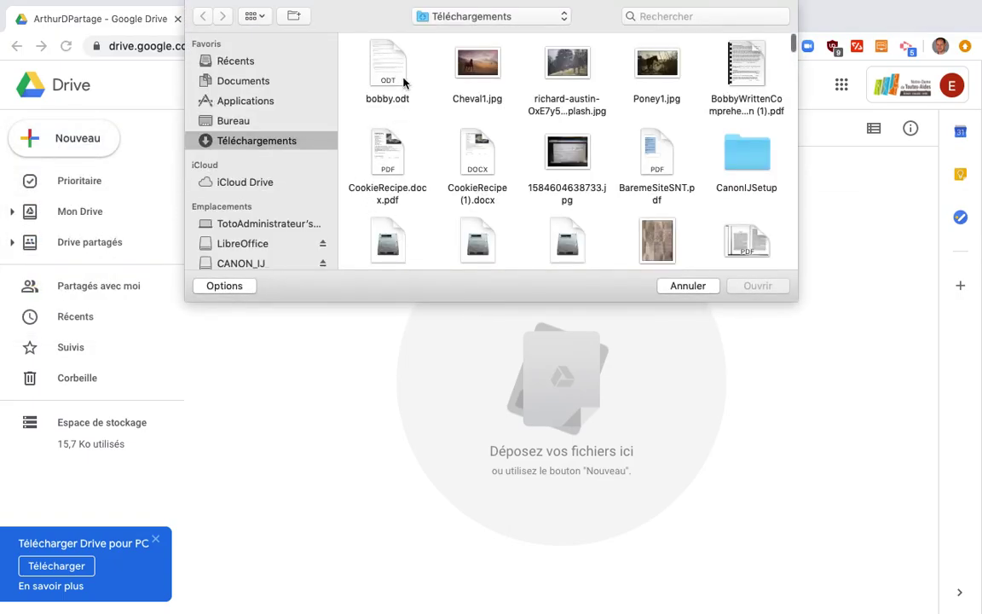
{"action": "left_click", "coordinate": [388, 62]}
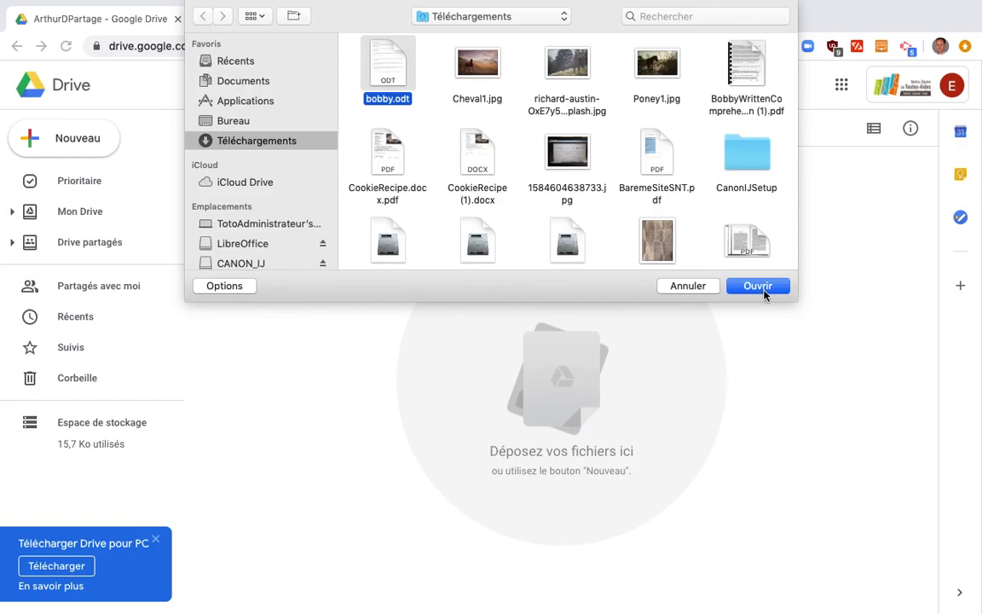
{"action": "left_click", "coordinate": [761, 287]}
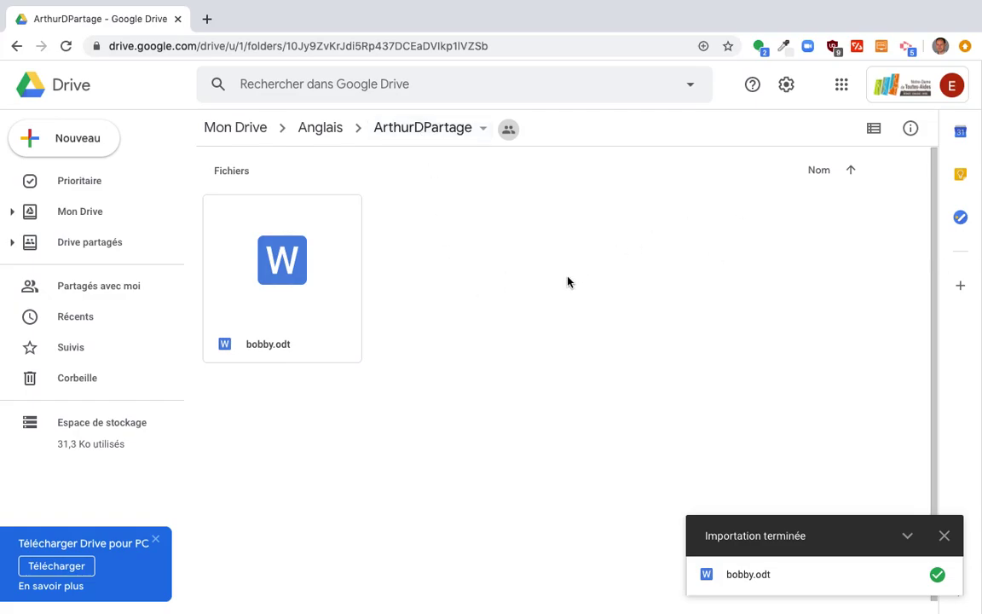
{"action": "left_click", "coordinate": [313, 129]}
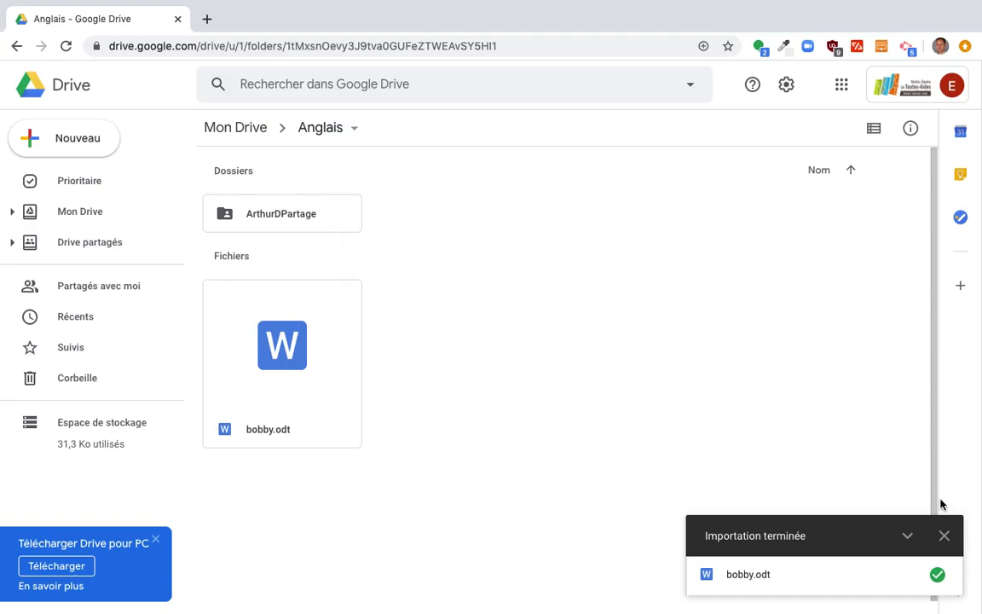
Close the upload notice and show the Partagés avec moi page listing LePoney, bobby and Cheval1.jpg.
{"action": "left_click", "coordinate": [943, 535]}
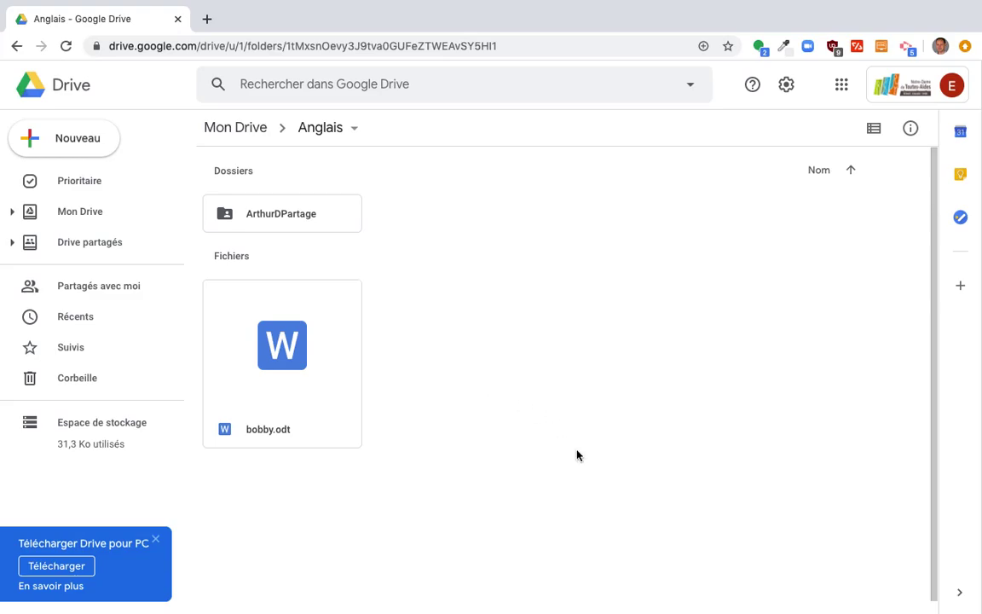
{"action": "left_click", "coordinate": [235, 129]}
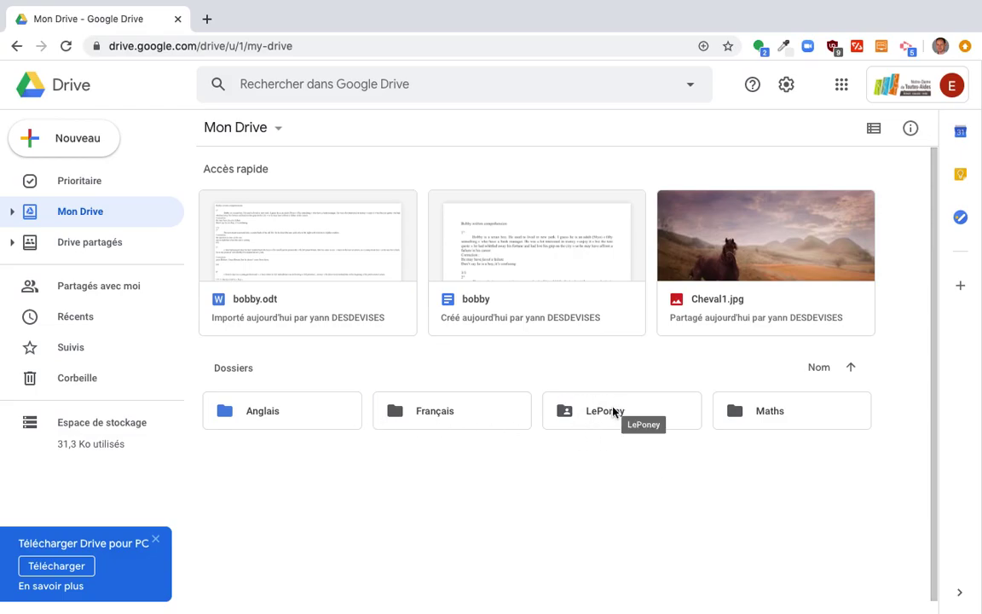
{"action": "left_click", "coordinate": [327, 83]}
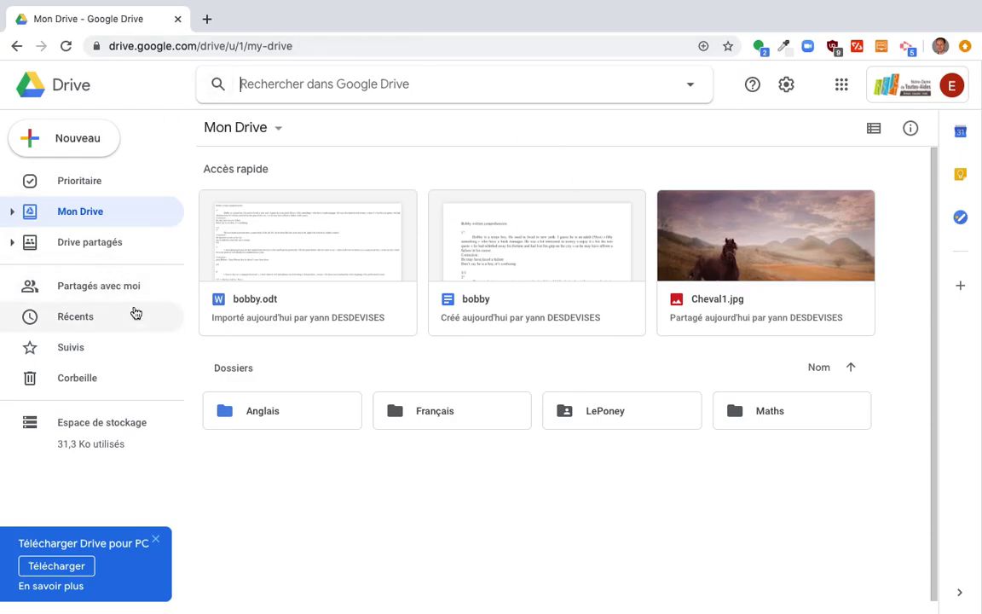
{"action": "left_click", "coordinate": [120, 289]}
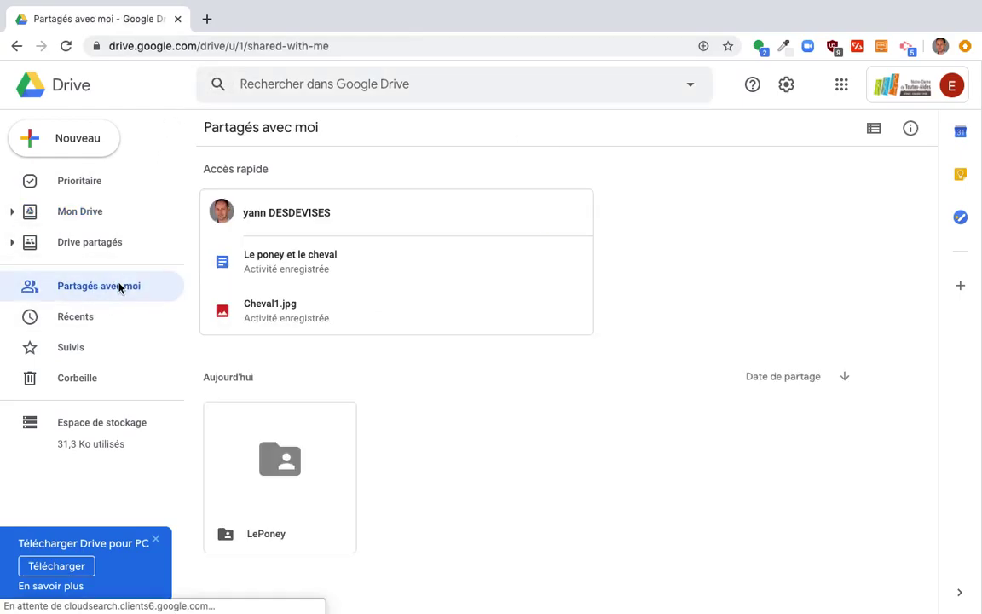
Dismiss the search suggestions and go back to Mon Drive with the Anglais, Français, LePoney and Maths folders.
{"action": "left_click", "coordinate": [320, 78]}
{"action": "left_click", "coordinate": [559, 566]}
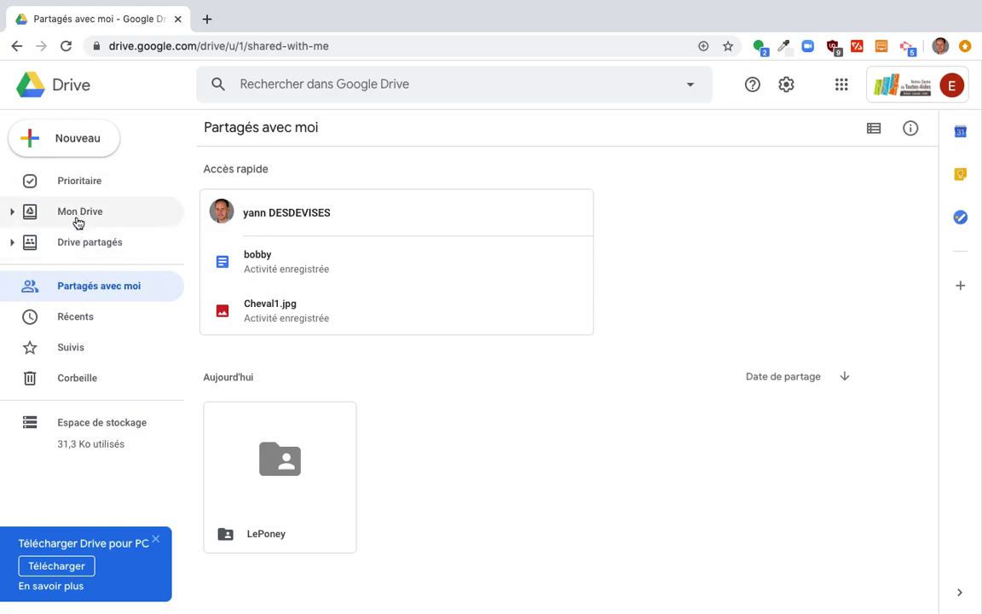
{"action": "left_click", "coordinate": [77, 220]}
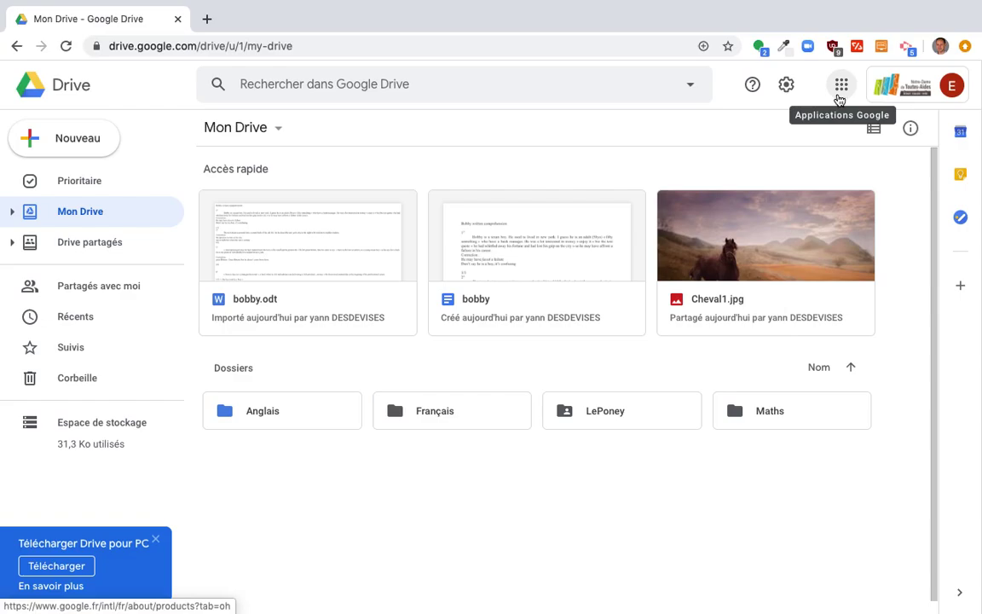
Open Gmail from the apps grid and open the LePoney folder from its sharing invitation email.
{"action": "left_click", "coordinate": [838, 98]}
{"action": "left_click", "coordinate": [850, 153]}
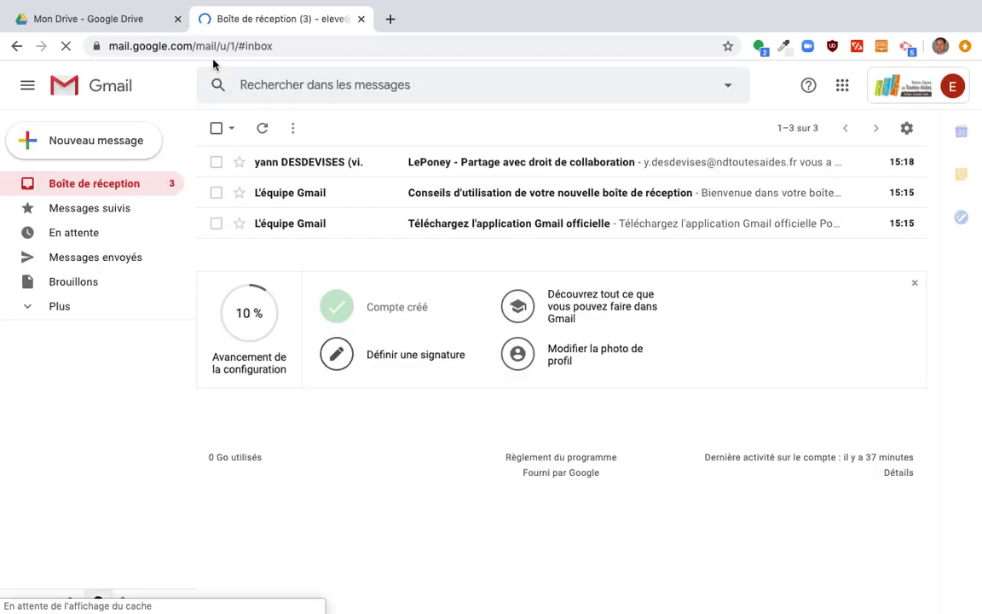
{"action": "double_click", "coordinate": [294, 170]}
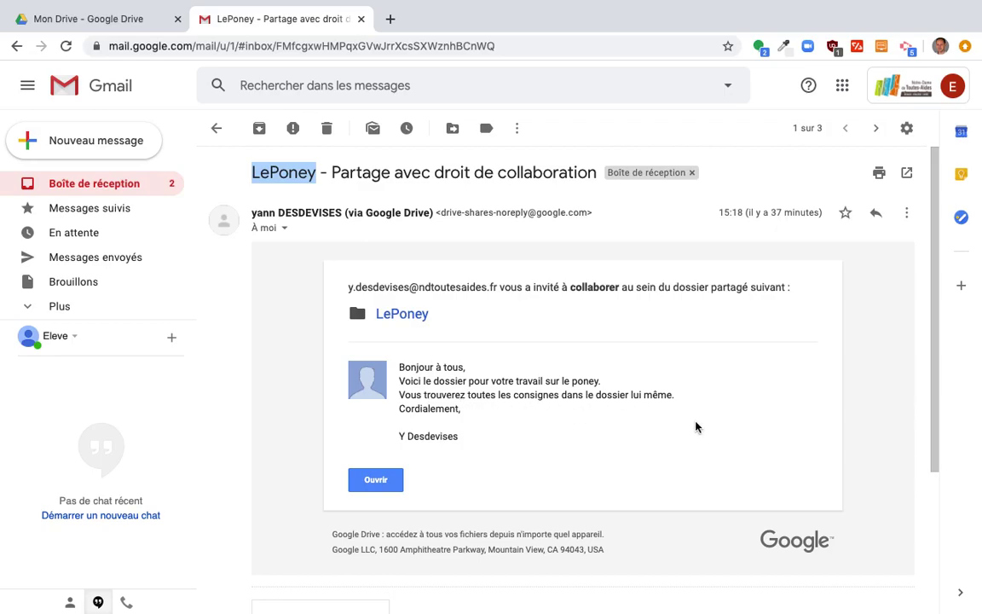
{"action": "left_click", "coordinate": [364, 490]}
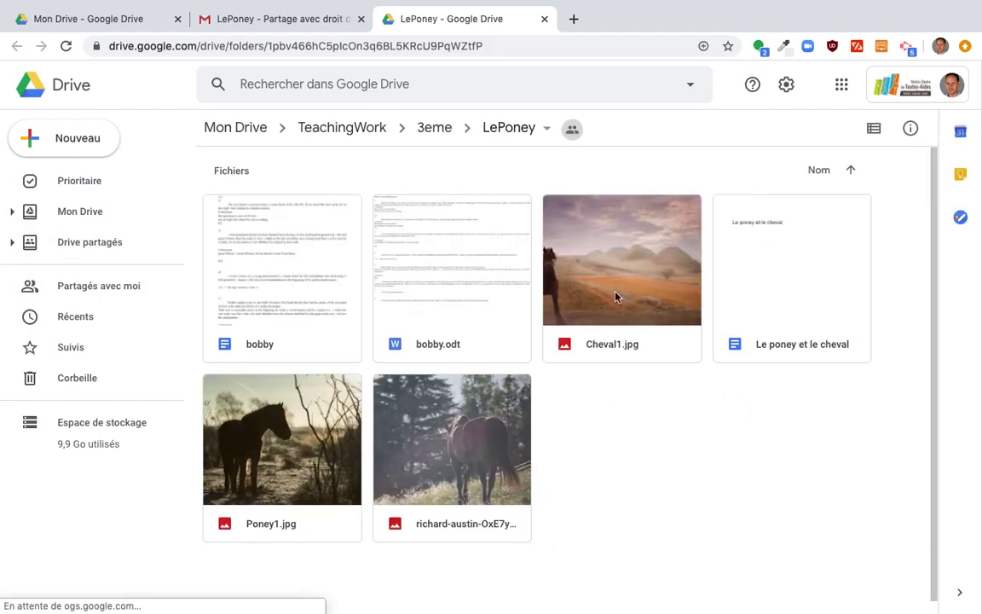
Inspect the LePoney folder's action menu, then go up to the owner's Mon Drive.
{"action": "left_click", "coordinate": [545, 129]}
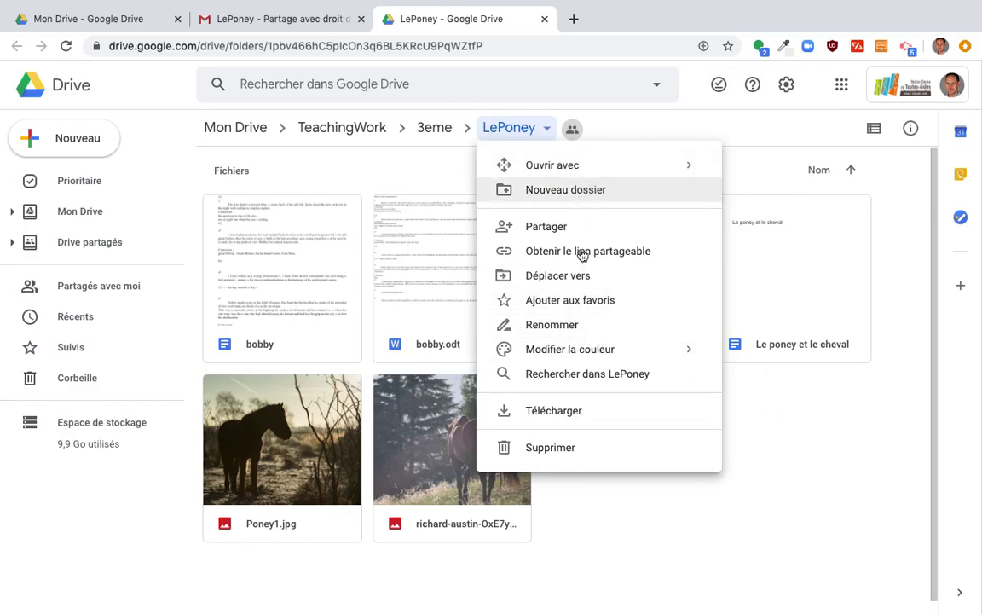
{"action": "left_click", "coordinate": [621, 533]}
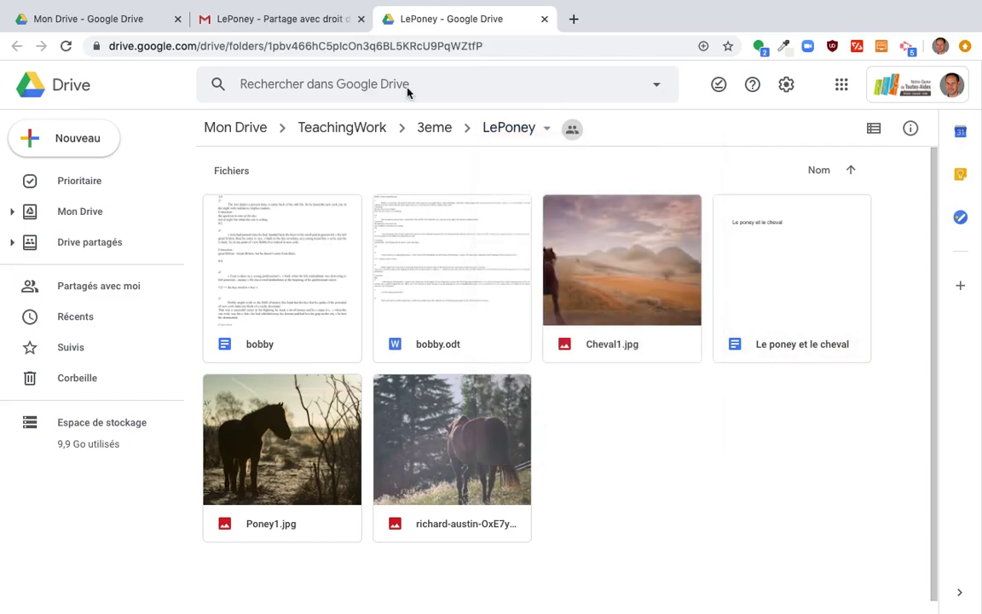
{"action": "left_click", "coordinate": [516, 128]}
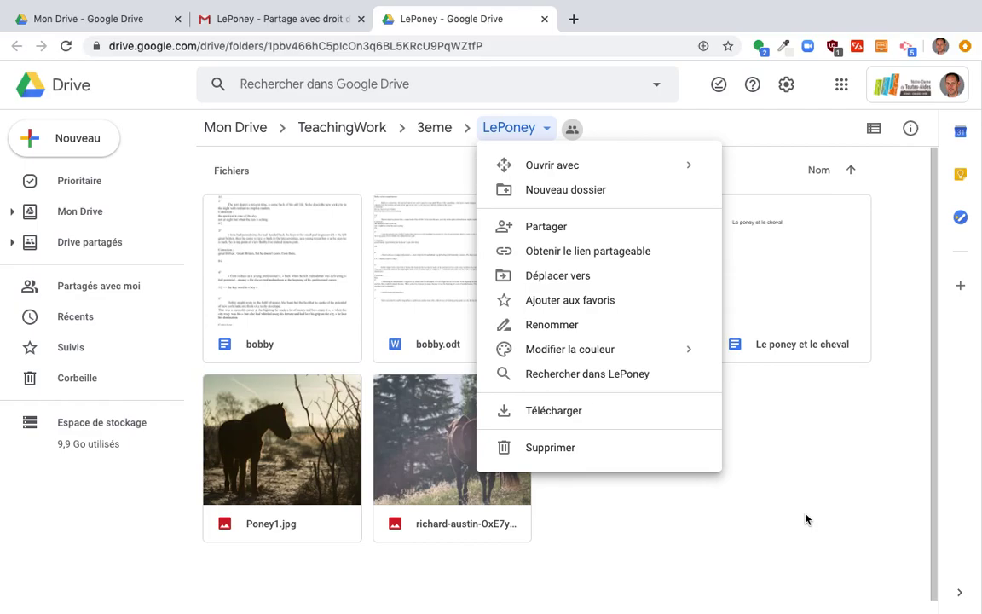
{"action": "left_click", "coordinate": [805, 518]}
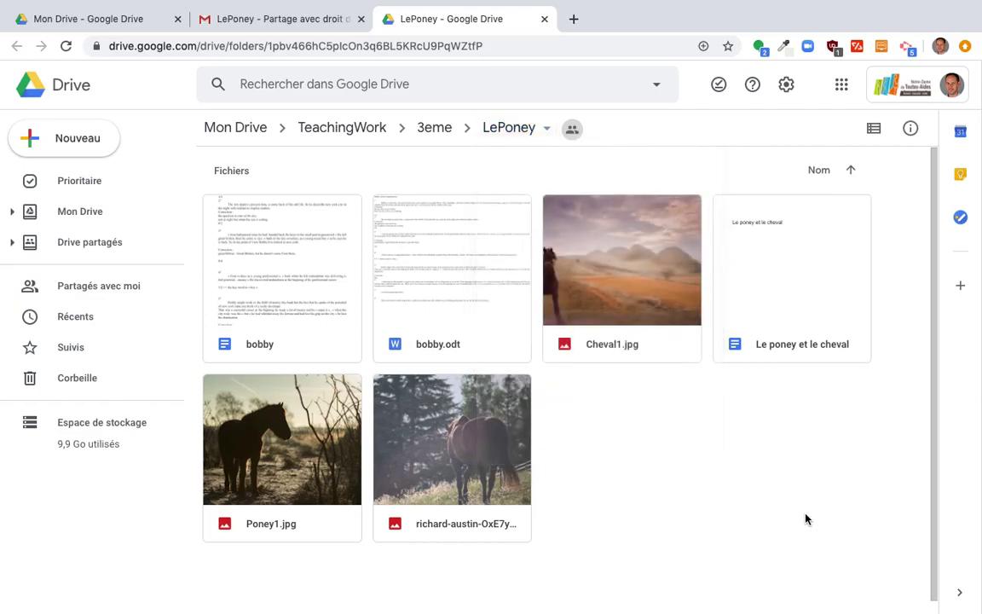
{"action": "left_click", "coordinate": [496, 138]}
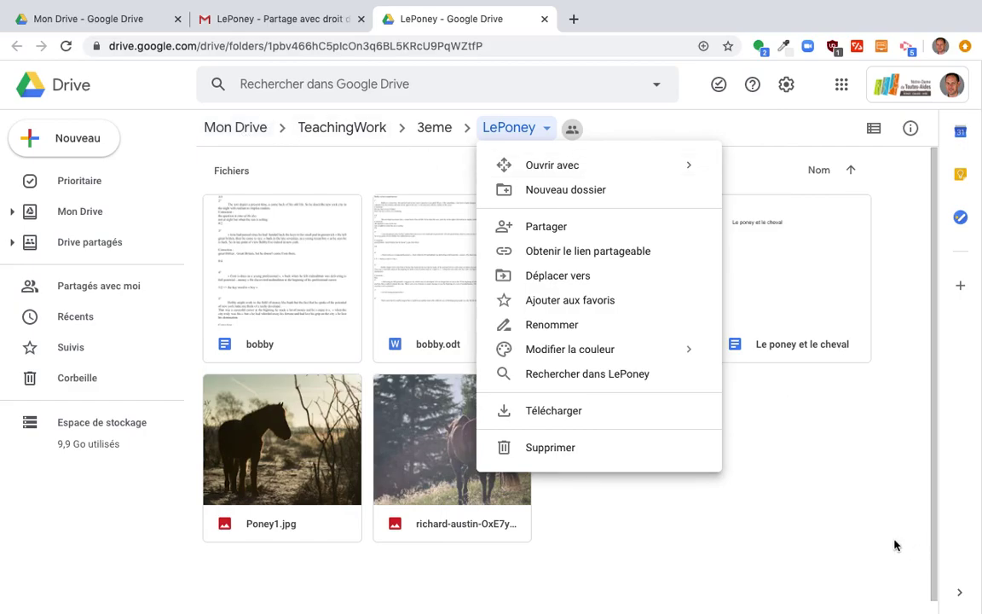
{"action": "left_click", "coordinate": [808, 528]}
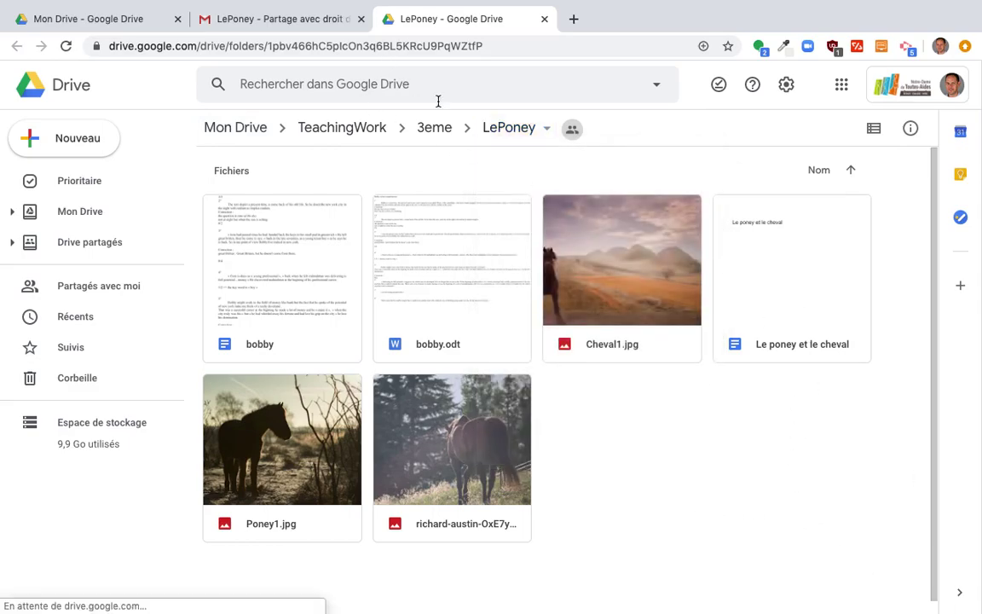
{"action": "left_click", "coordinate": [538, 129]}
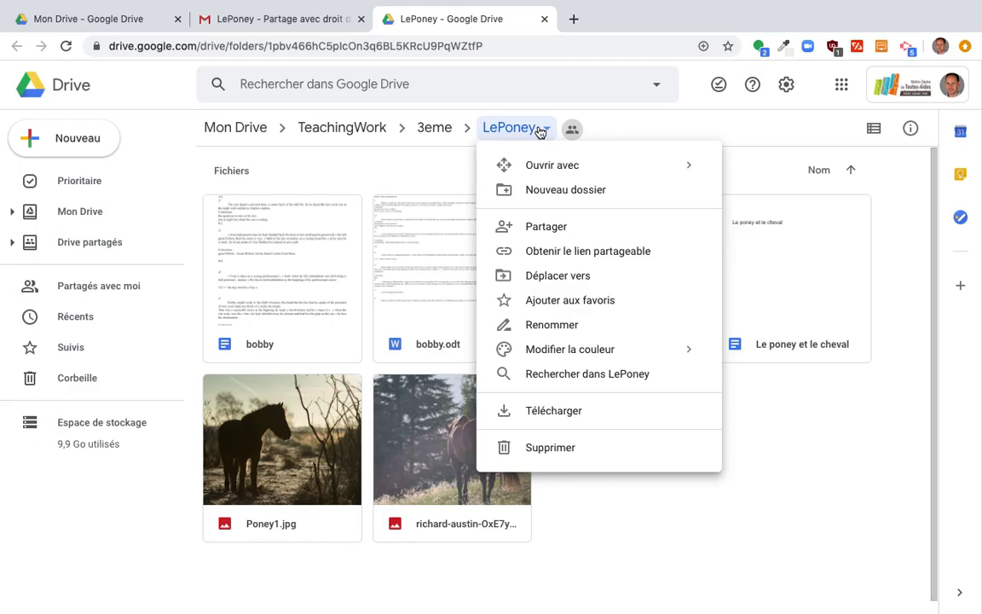
{"action": "left_click", "coordinate": [210, 128]}
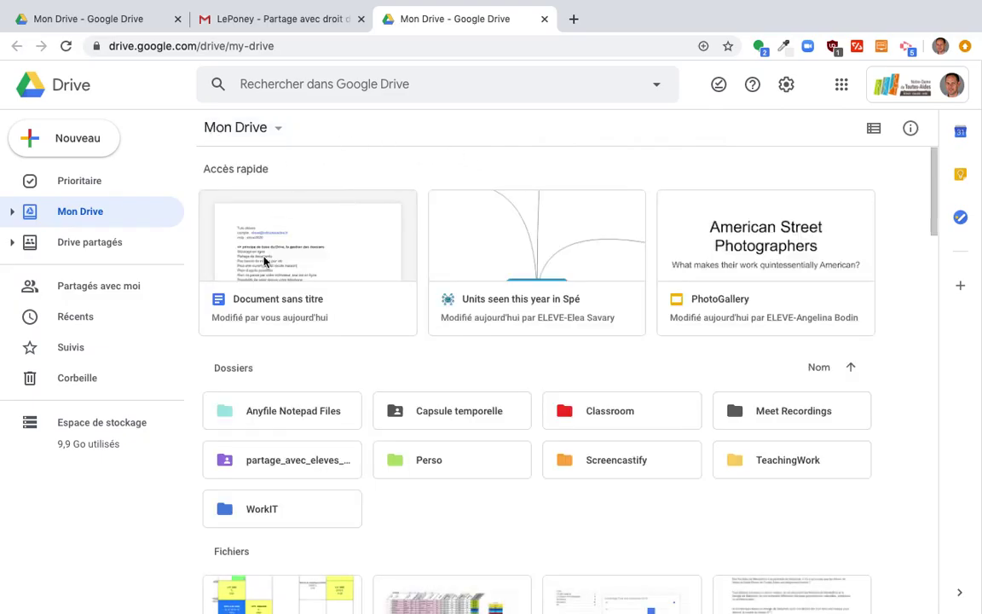
Switch to the student account so its Drive opens in a new tab.
{"action": "left_click", "coordinate": [913, 78]}
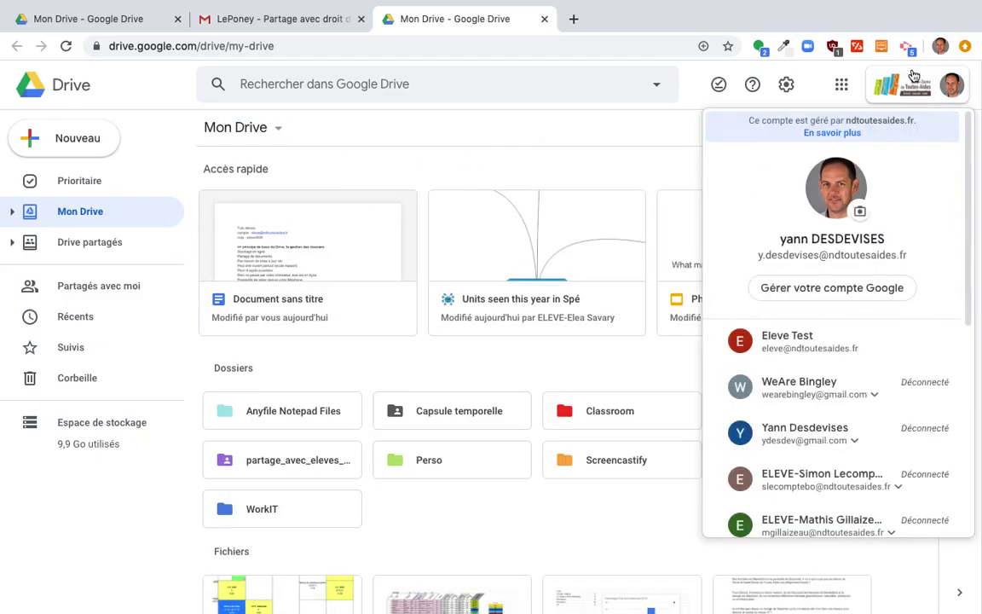
{"action": "left_click", "coordinate": [810, 341]}
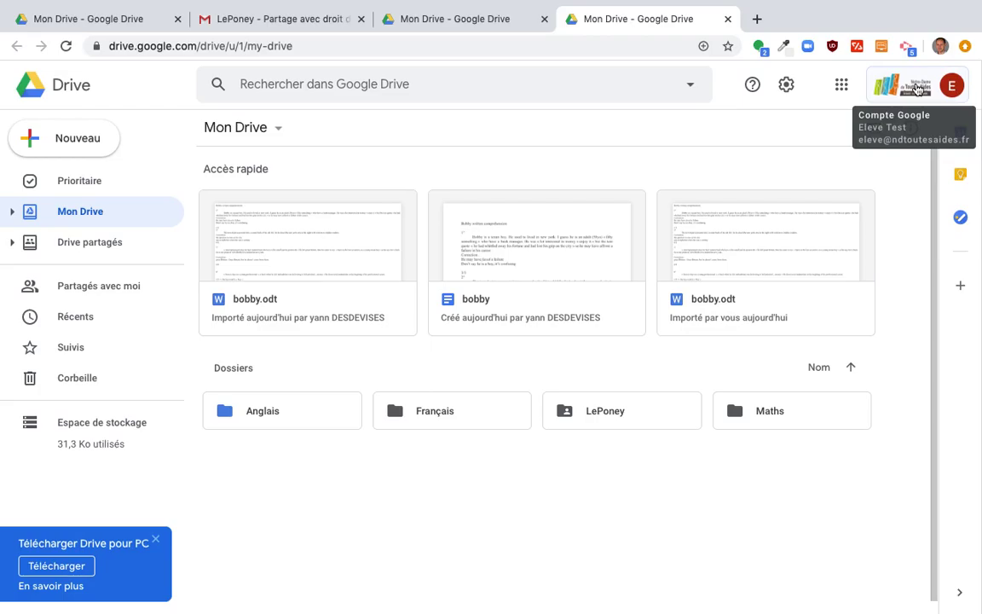
Peek into LePoney, then go back to Mon Drive and open the Anglais folder.
{"action": "left_click", "coordinate": [568, 415]}
{"action": "double_click", "coordinate": [568, 412]}
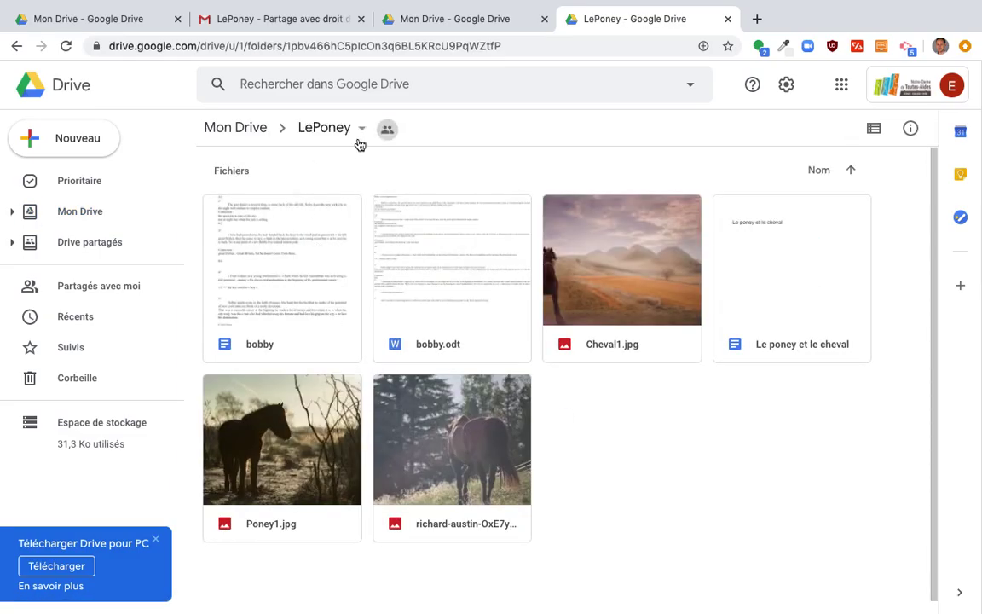
{"action": "mouse_move", "coordinate": [385, 136]}
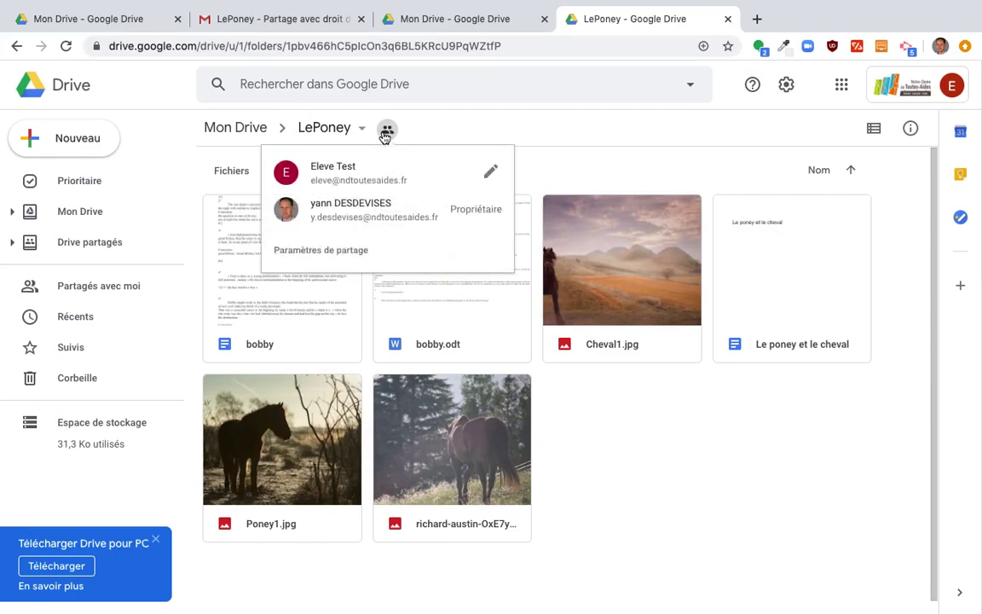
{"action": "left_click", "coordinate": [223, 135]}
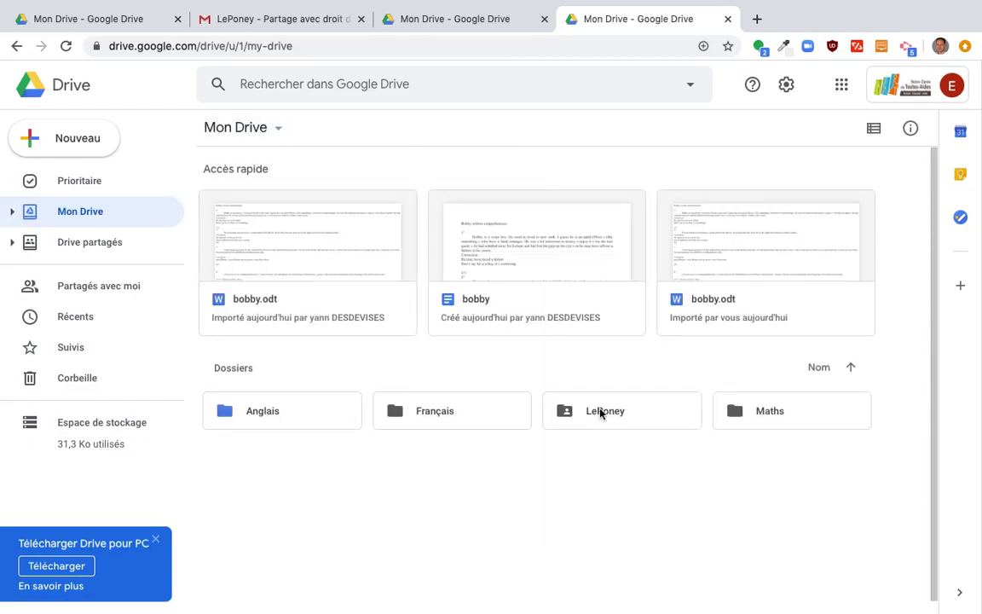
{"action": "double_click", "coordinate": [247, 414]}
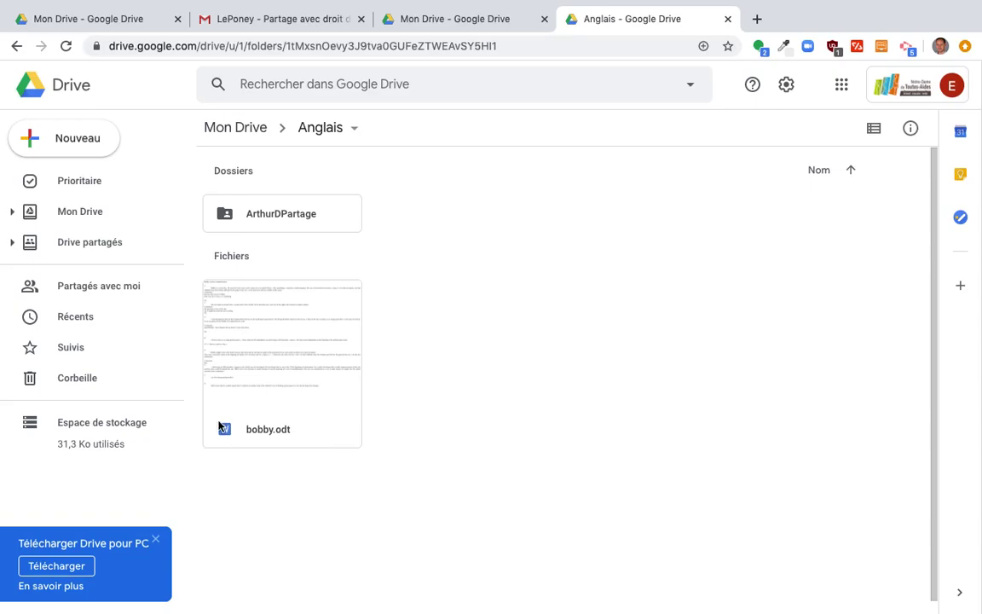
Open bobby.odt with Google Docs to create a converted bobby copy, then close its Drive preview.
{"action": "double_click", "coordinate": [284, 429]}
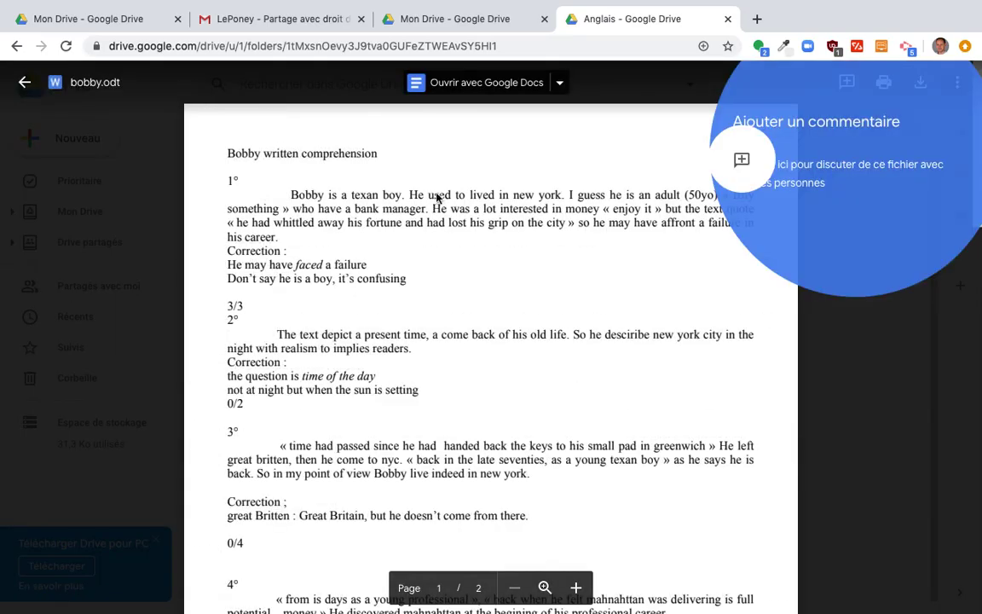
{"action": "left_click", "coordinate": [474, 88]}
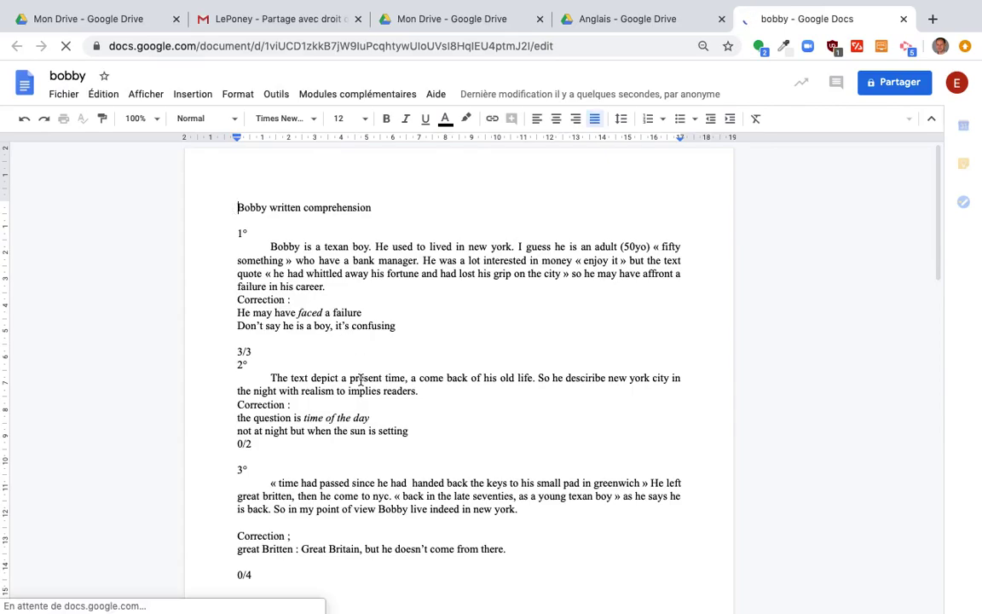
{"action": "scroll", "coordinate": [359, 381], "scroll_direction": "down", "scroll_amount": 4}
{"action": "scroll", "coordinate": [360, 381], "scroll_direction": "down", "scroll_amount": 5}
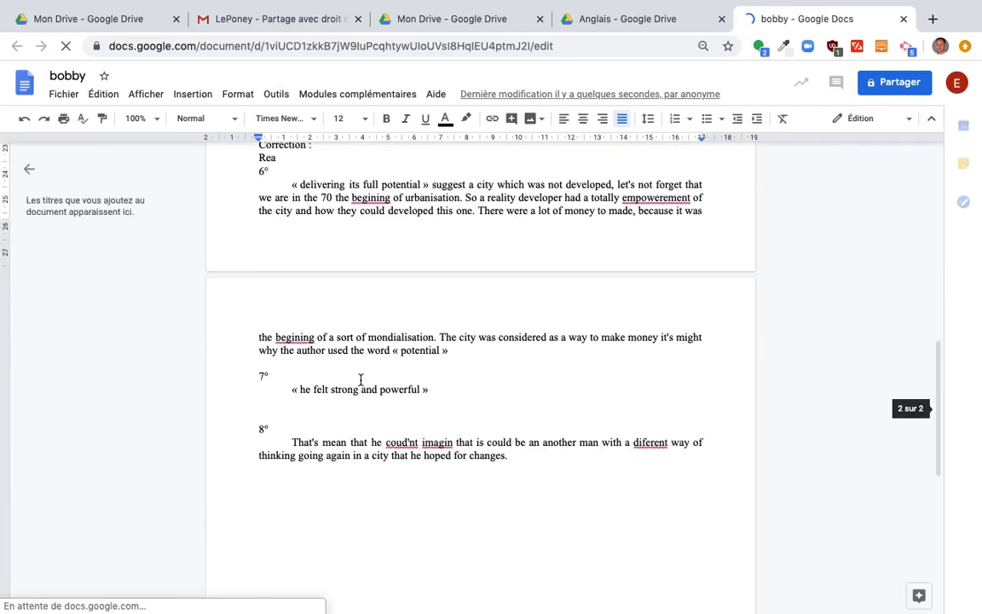
{"action": "scroll", "coordinate": [361, 380], "scroll_direction": "down", "scroll_amount": 5}
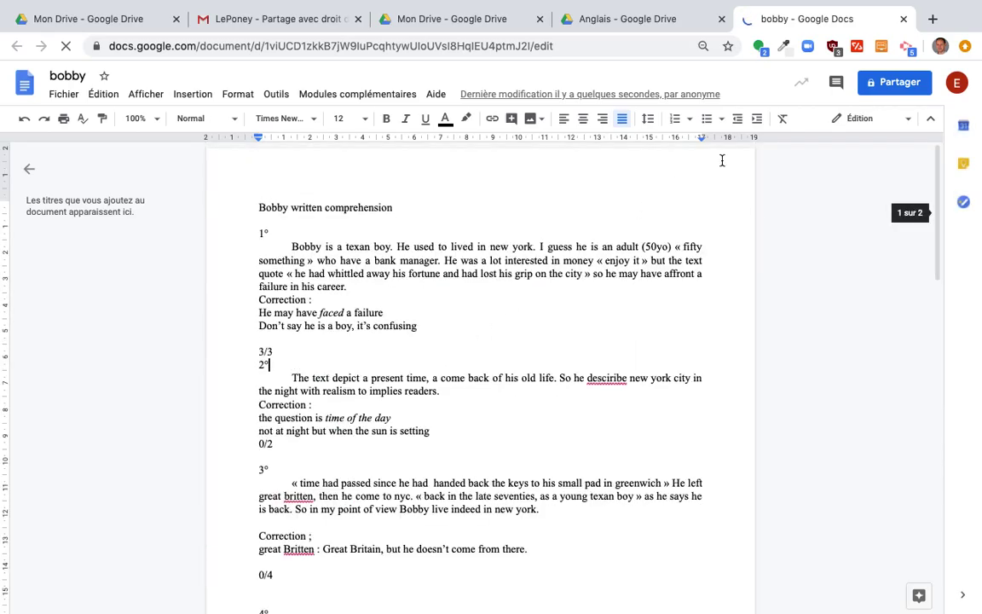
{"action": "left_click", "coordinate": [612, 22]}
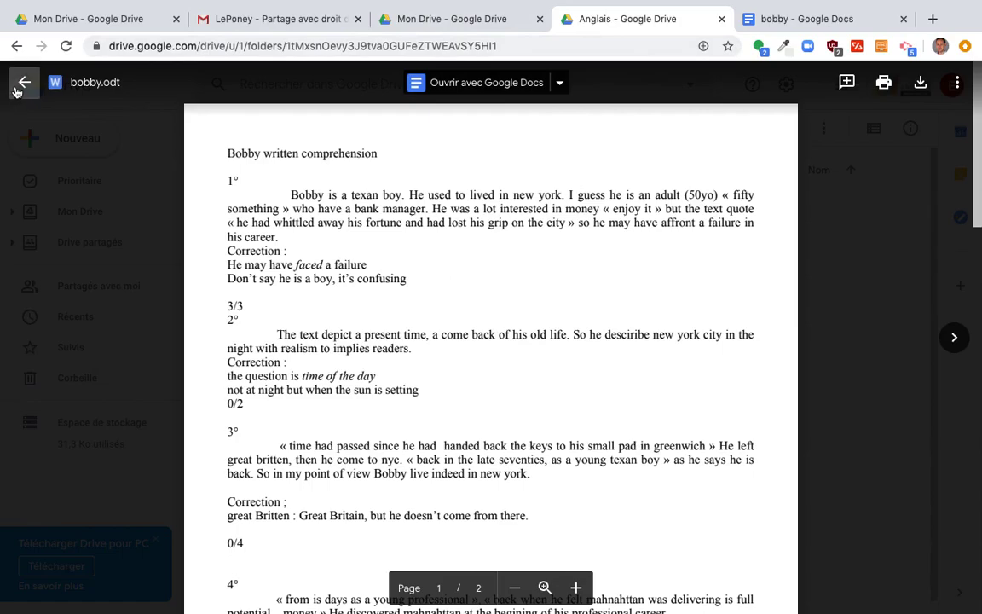
{"action": "left_click", "coordinate": [21, 84]}
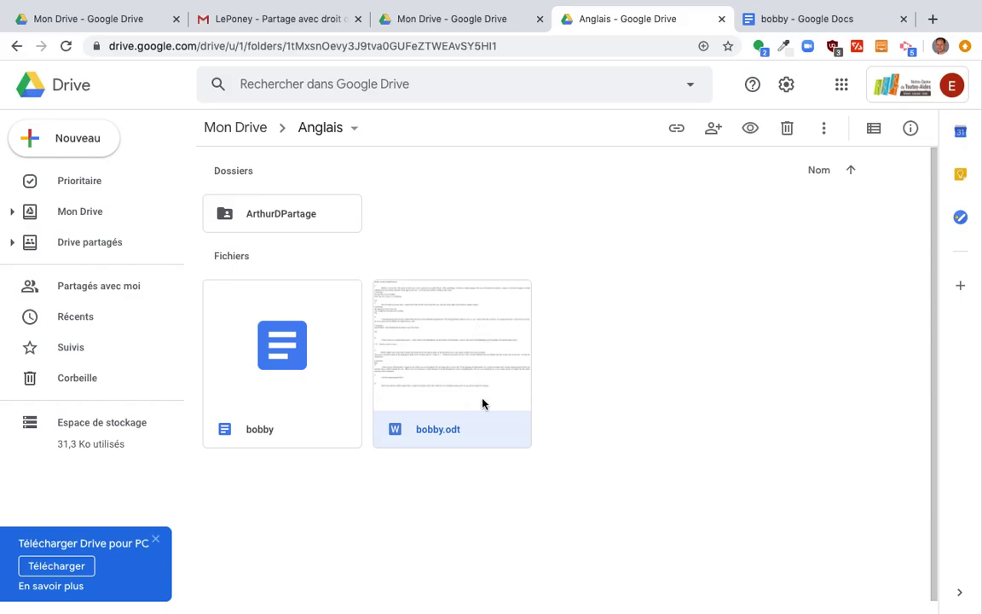
Open the converted bobby document and scroll through its comprehension answers and corrections.
{"action": "double_click", "coordinate": [320, 417]}
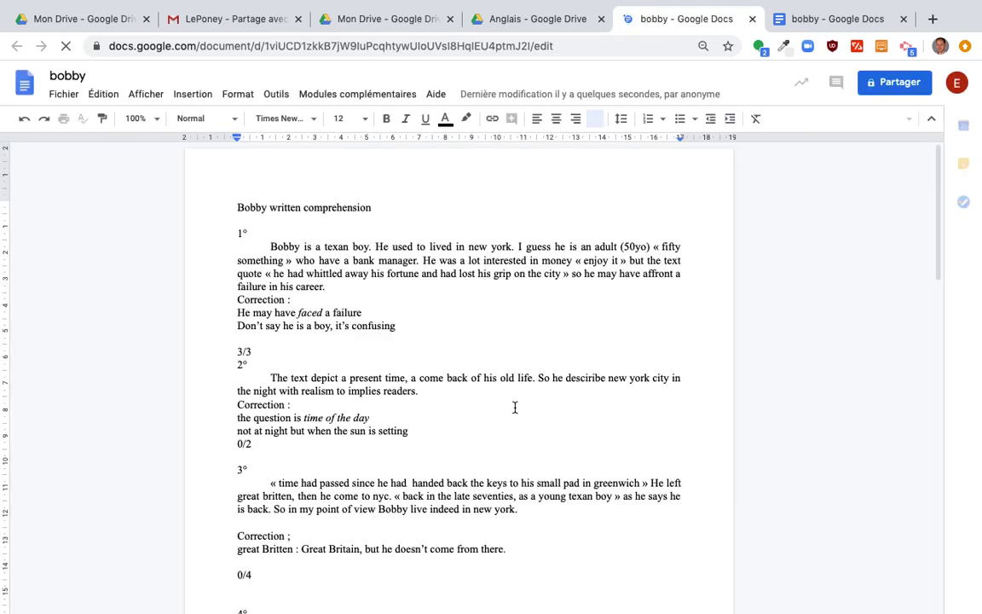
{"action": "left_click", "coordinate": [376, 317]}
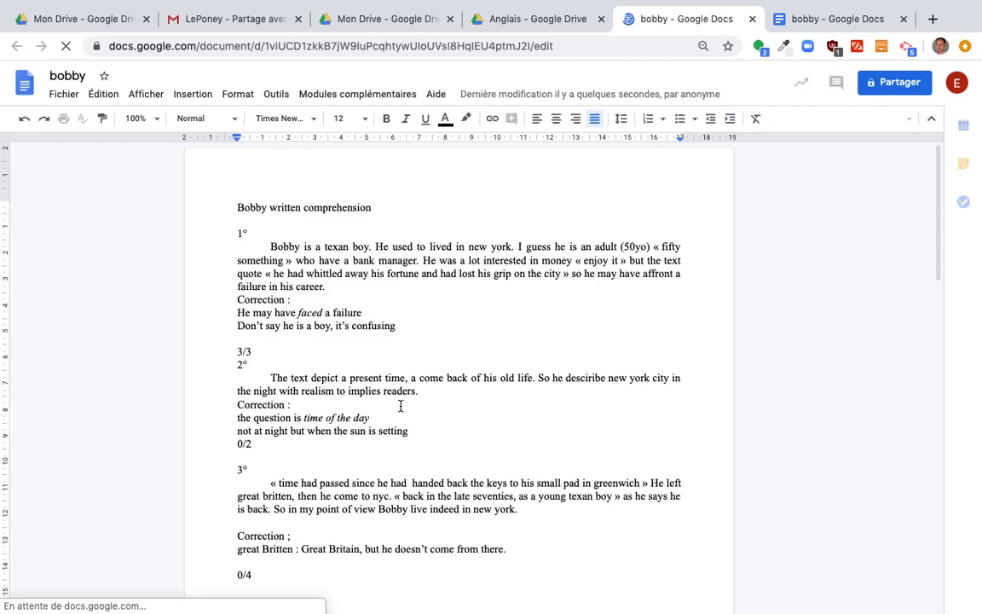
{"action": "scroll", "coordinate": [368, 484], "scroll_direction": "down", "scroll_amount": 5}
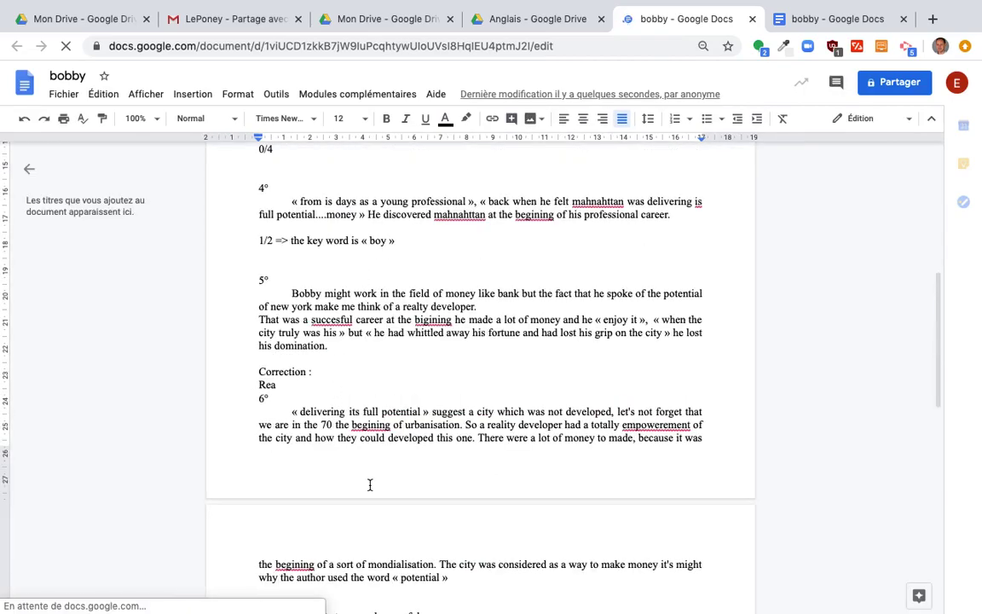
{"action": "scroll", "coordinate": [628, 291], "scroll_direction": "down", "scroll_amount": 1}
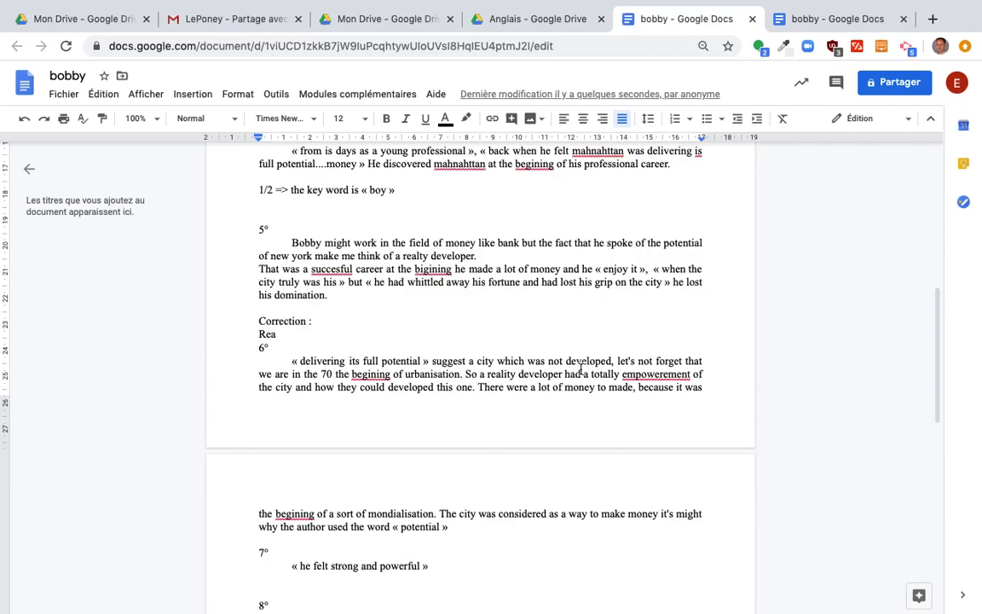
{"action": "scroll", "coordinate": [579, 369], "scroll_direction": "up", "scroll_amount": 6}
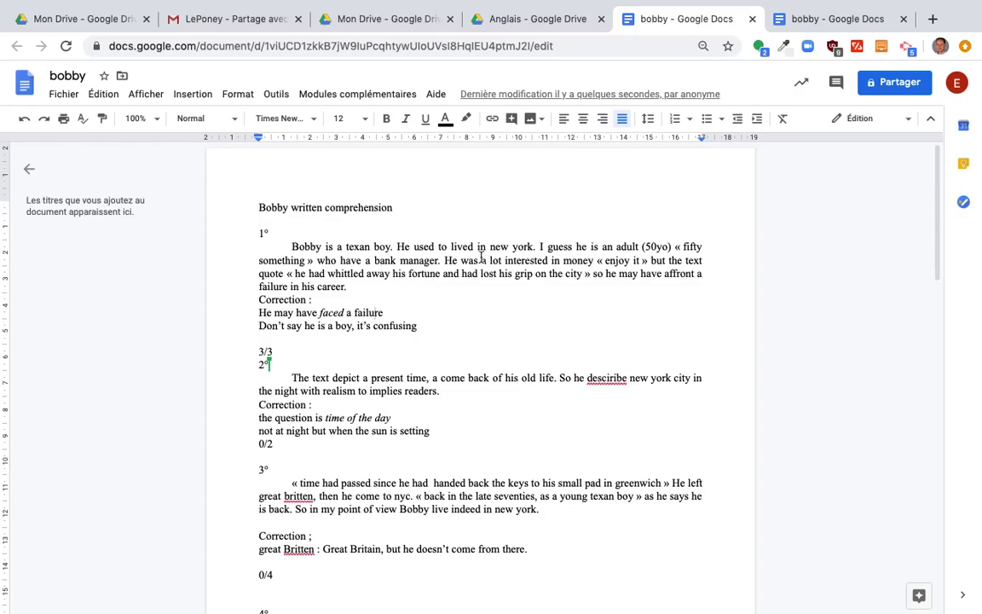
{"action": "left_click", "coordinate": [511, 400]}
{"action": "left_click", "coordinate": [72, 76]}
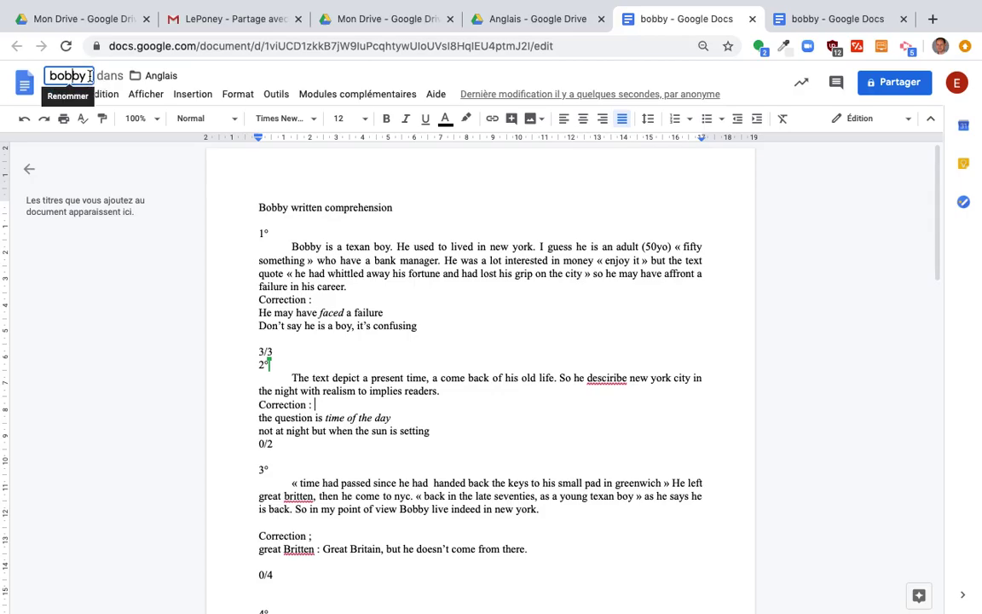
{"action": "left_click", "coordinate": [167, 78]}
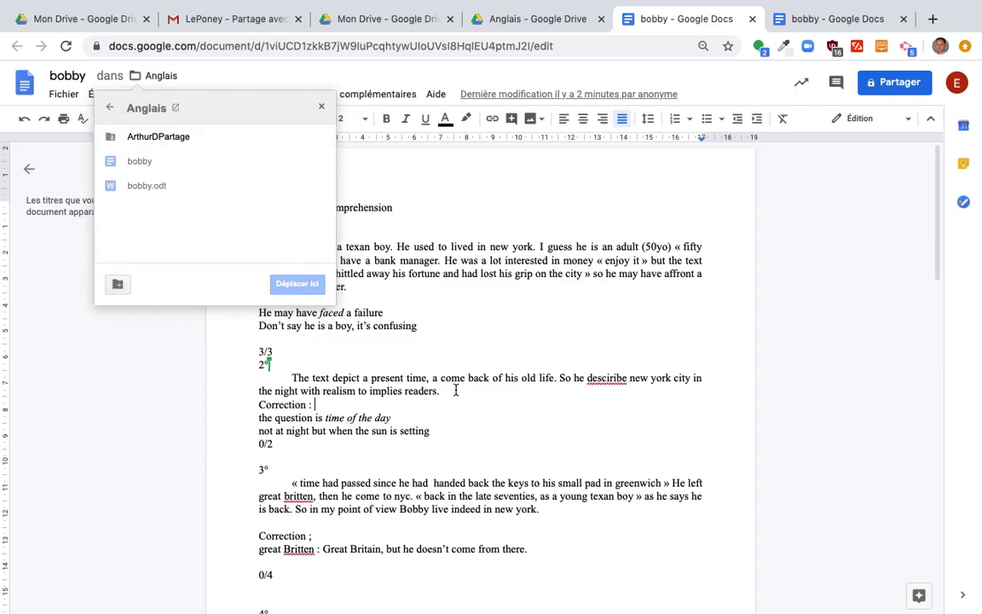
{"action": "left_click", "coordinate": [411, 350]}
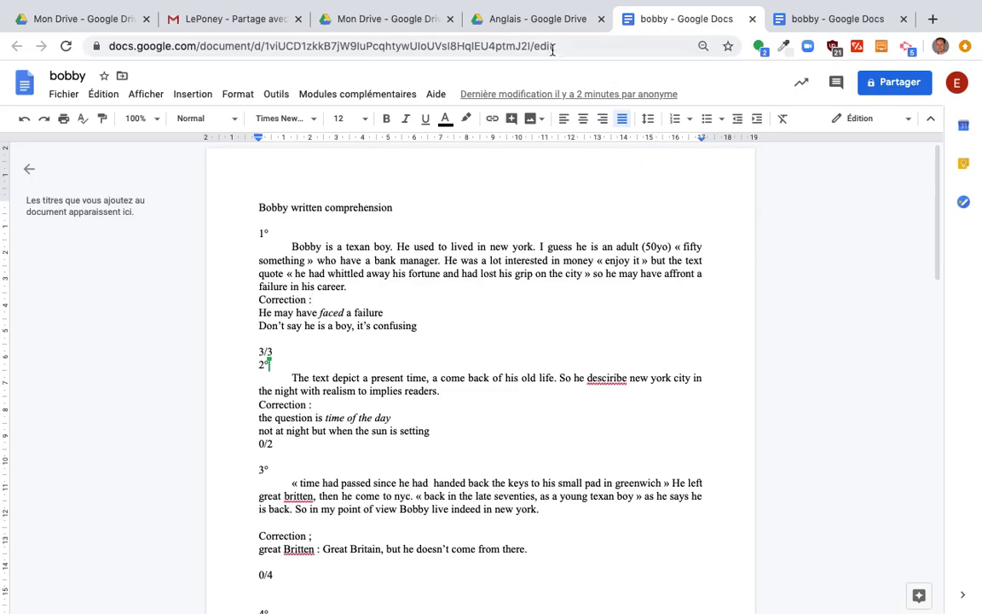
Return to the Anglais folder and check the contents of ArthurDPartage.
{"action": "left_click", "coordinate": [533, 25]}
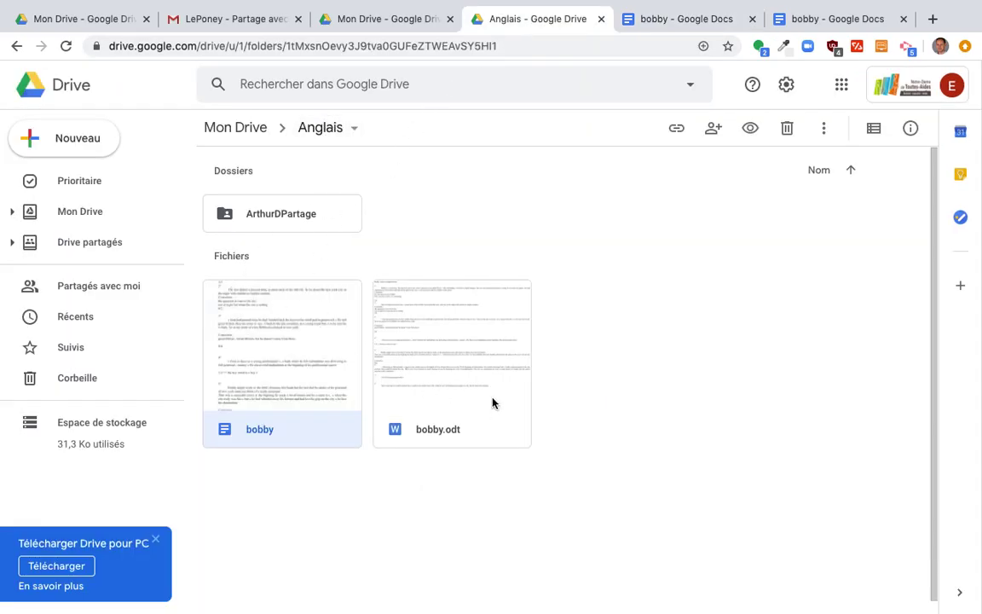
{"action": "left_click", "coordinate": [305, 219]}
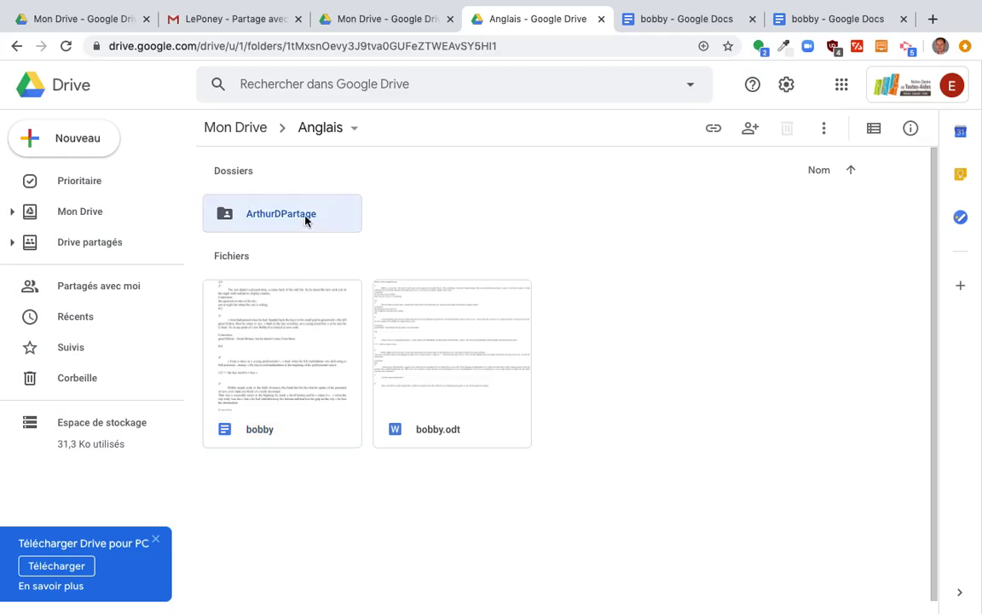
{"action": "double_click", "coordinate": [306, 219]}
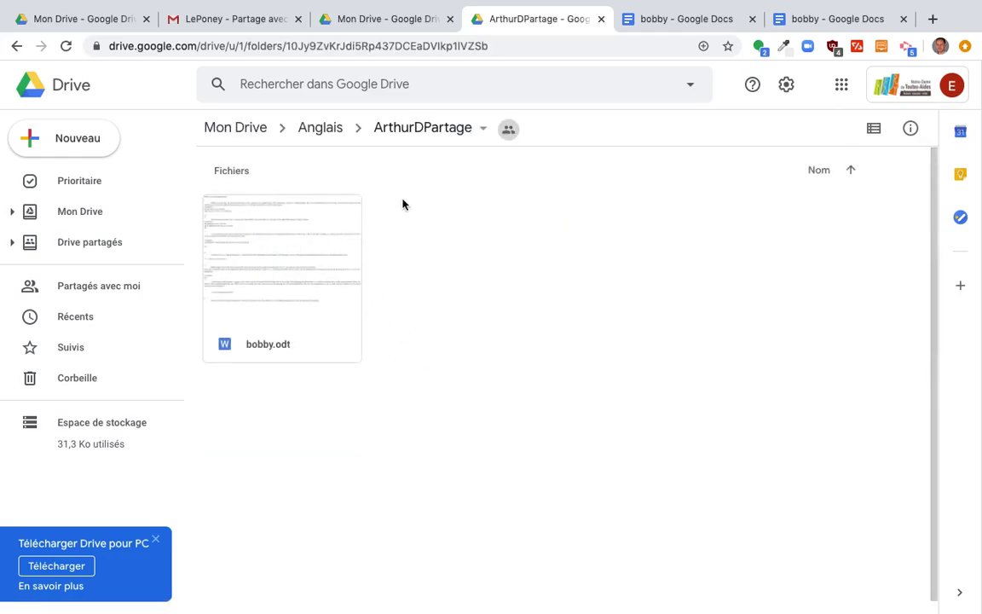
{"action": "left_click", "coordinate": [323, 130]}
Move the bobby document into ArthurDPartage and open it from there.
{"action": "left_click_drag", "start_coordinate": [268, 398], "coordinate": [257, 220]}
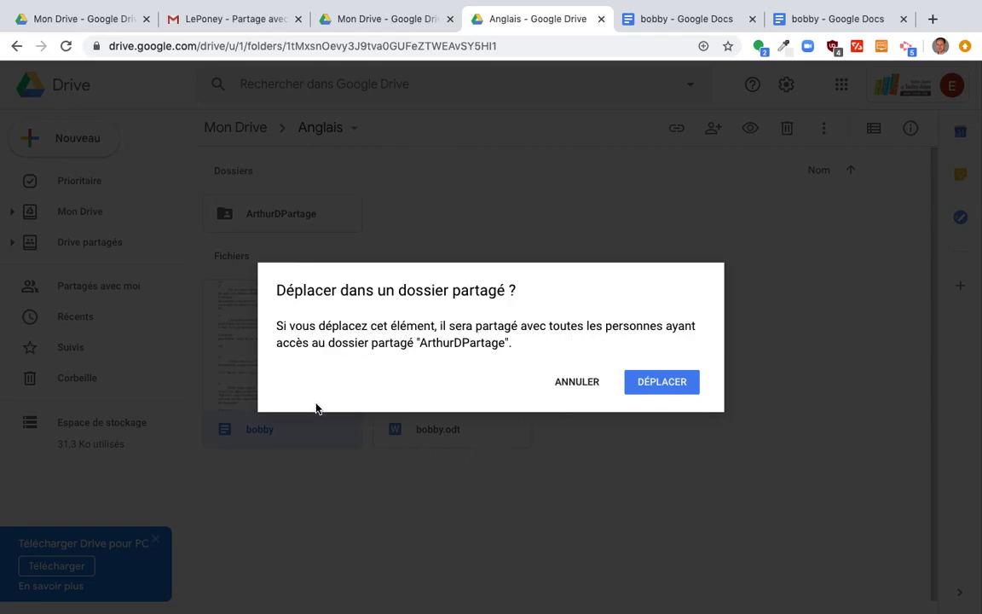
{"action": "left_click", "coordinate": [679, 390]}
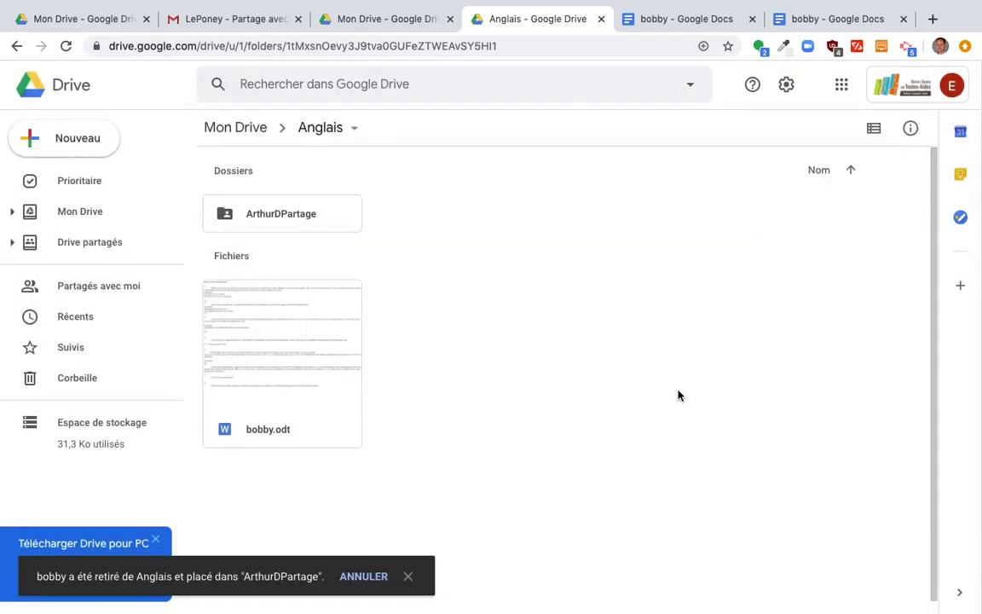
{"action": "double_click", "coordinate": [261, 222]}
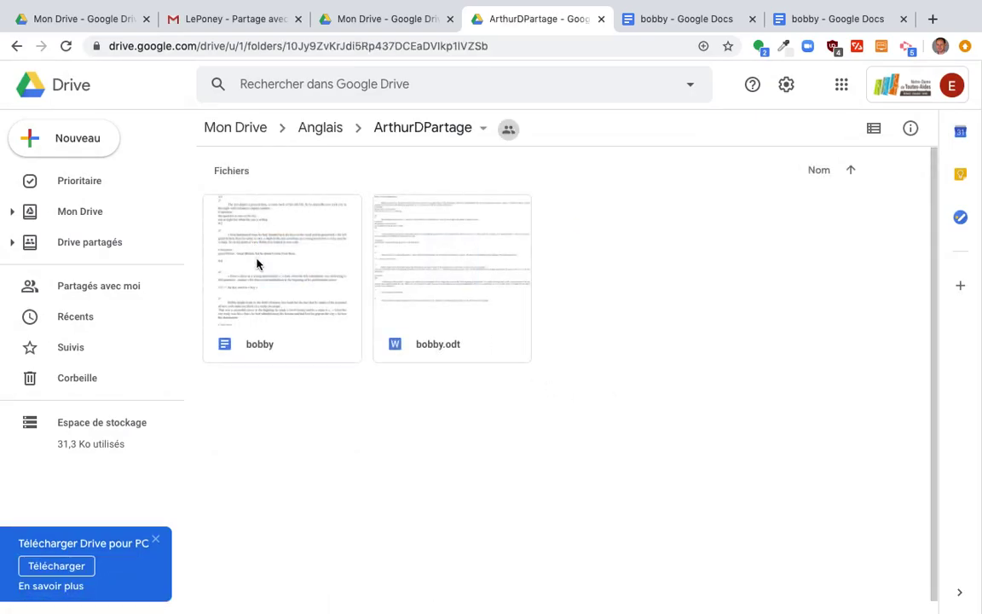
{"action": "double_click", "coordinate": [257, 263]}
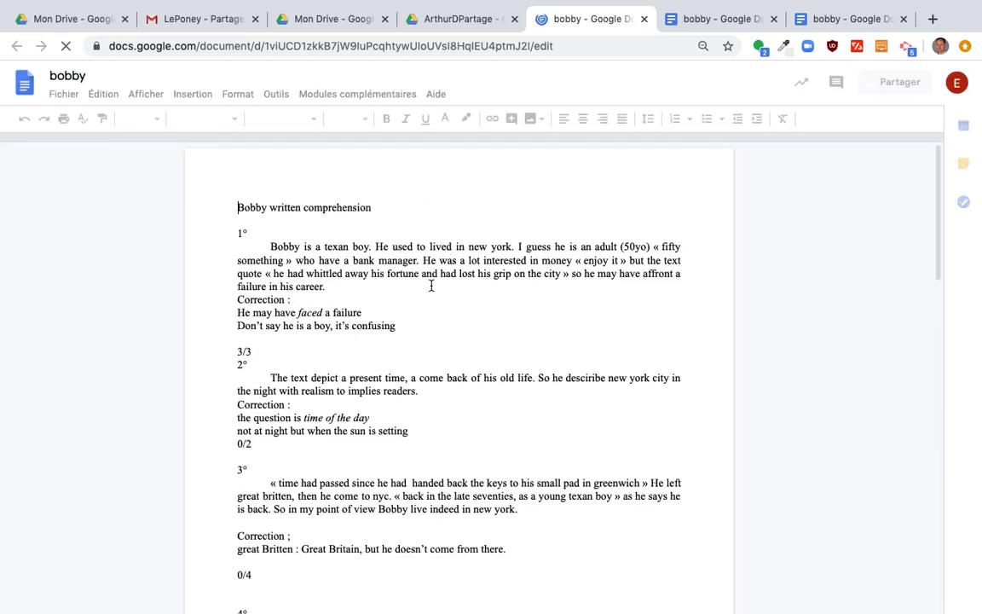
Dismiss the bobby document's viewing-history notice and return to the ArthurDPartage folder in Drive.
{"action": "left_click", "coordinate": [566, 286]}
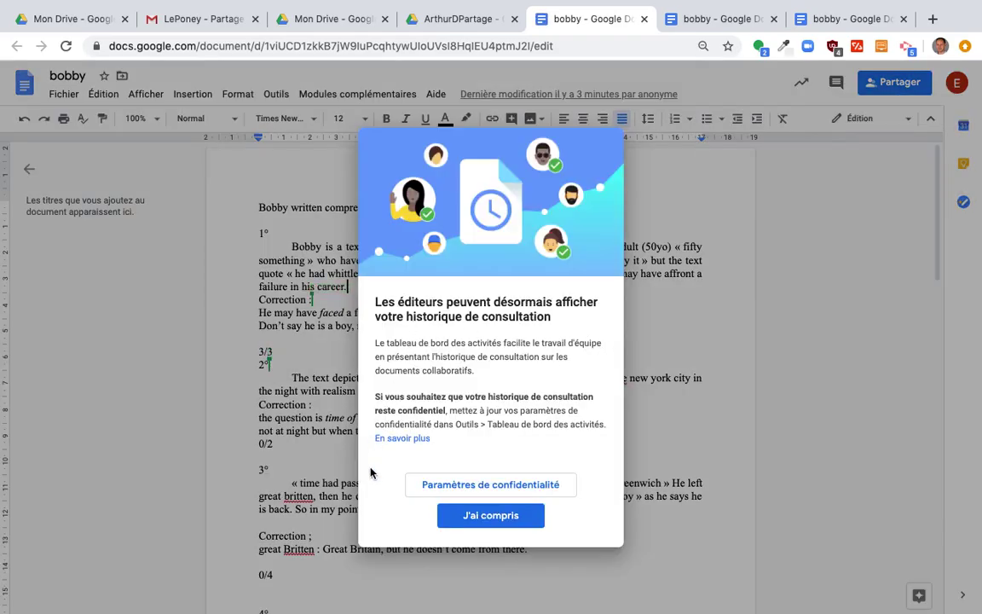
{"action": "left_click", "coordinate": [477, 515]}
{"action": "left_click", "coordinate": [422, 355]}
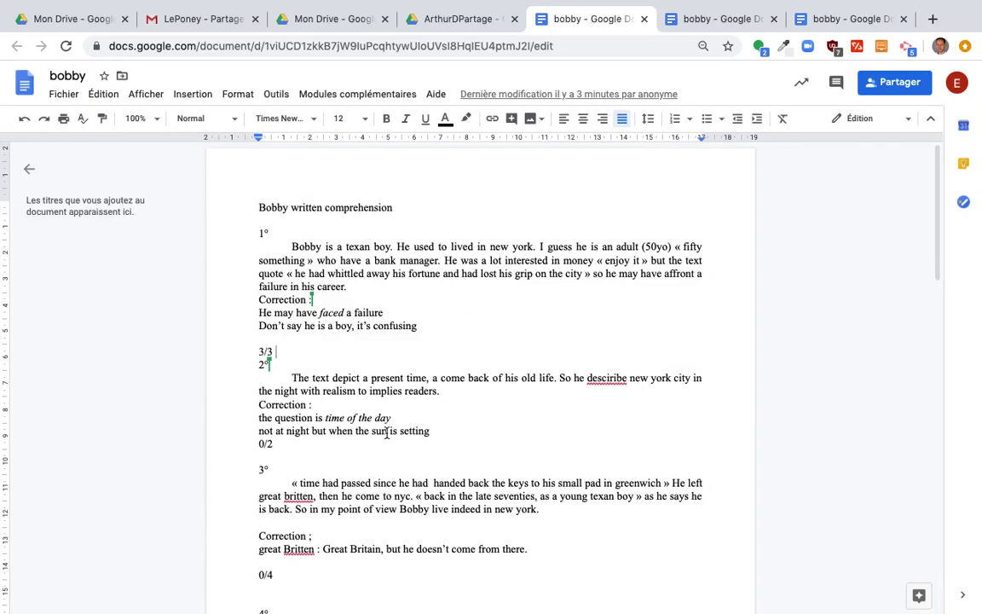
{"action": "left_click", "coordinate": [400, 25]}
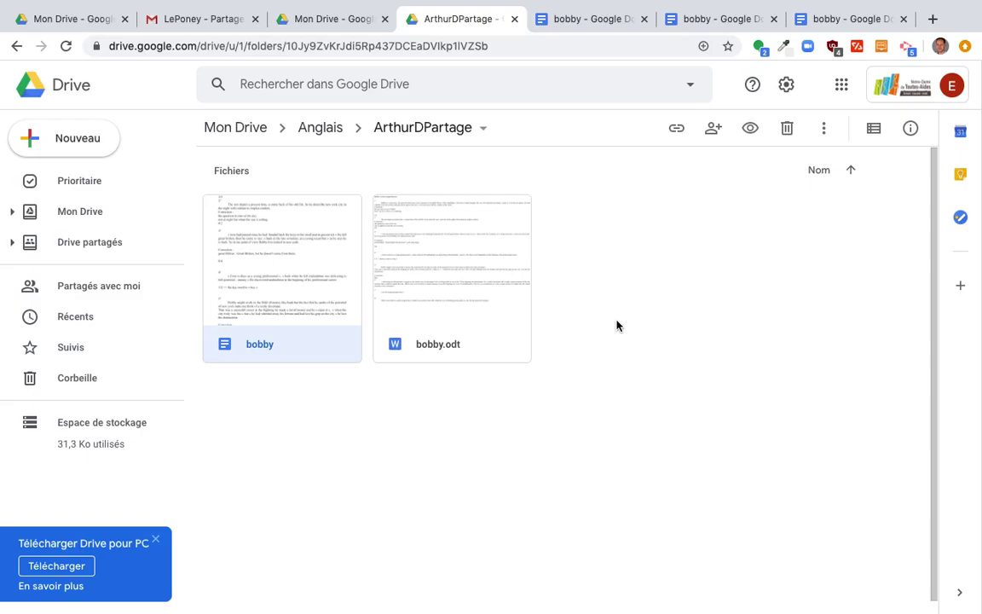
Go up from ArthurDPartage to the Mon Drive root with the Anglais, Français, LePoney and Maths folders.
{"action": "left_click", "coordinate": [251, 136]}
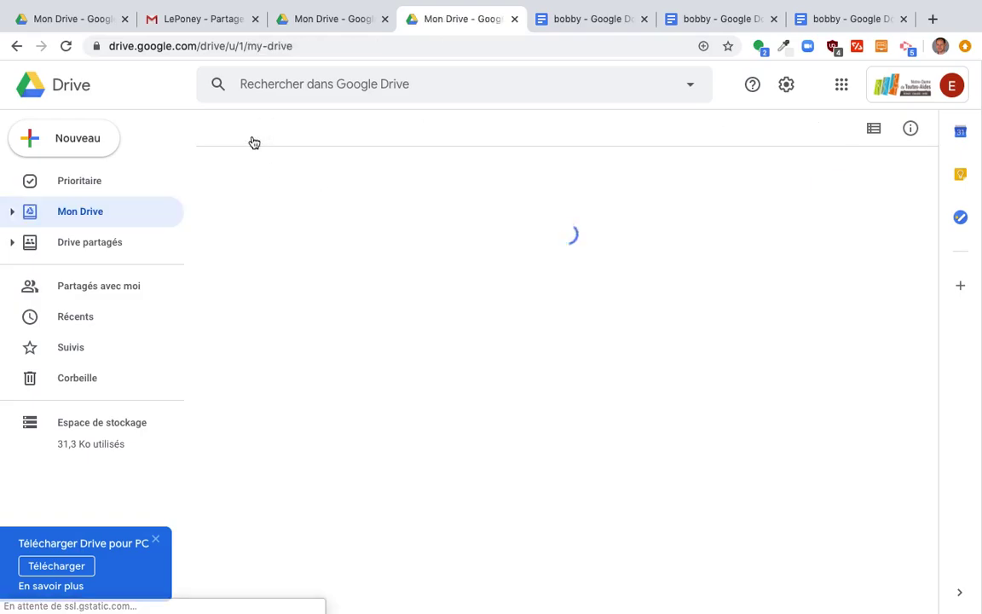